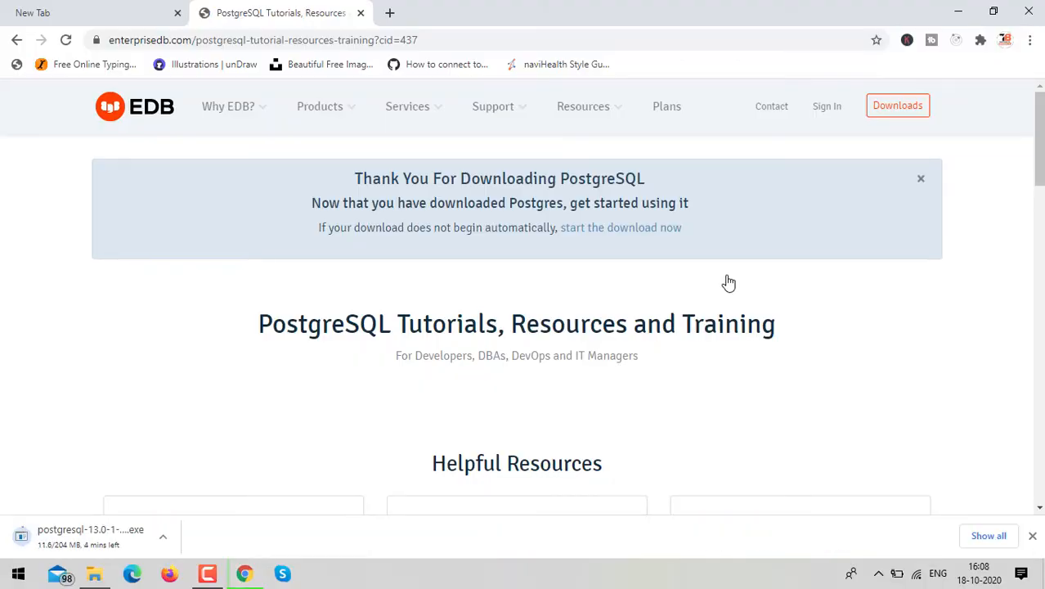
Step: Open the downloaded PostgreSQL 13.0-1 Windows installer file
{"action": "left_click", "coordinate": [162, 536]}
{"action": "left_click", "coordinate": [205, 484]}
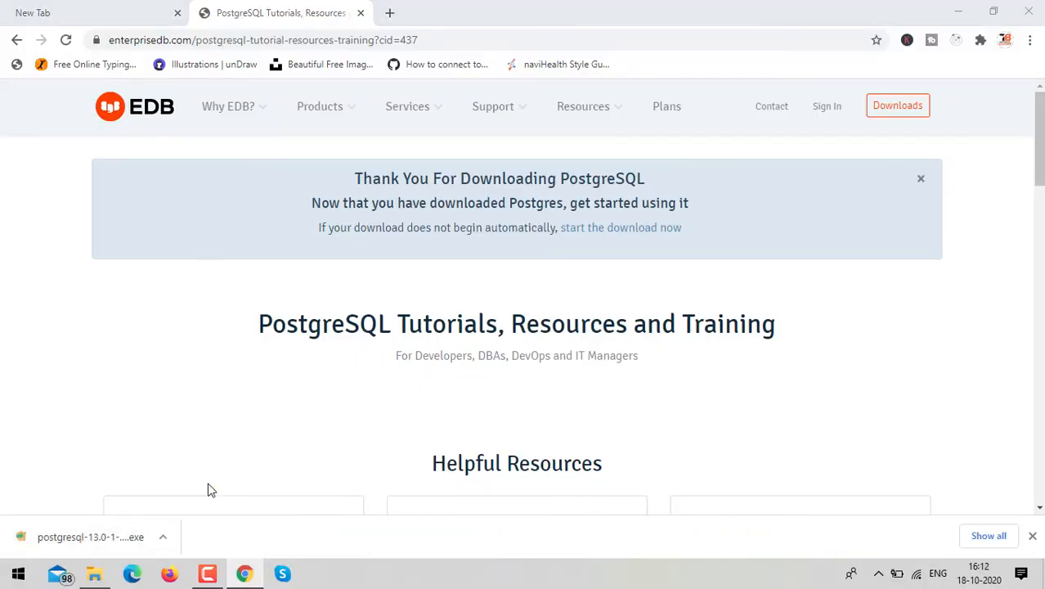
{"action": "double_click", "coordinate": [216, 169]}
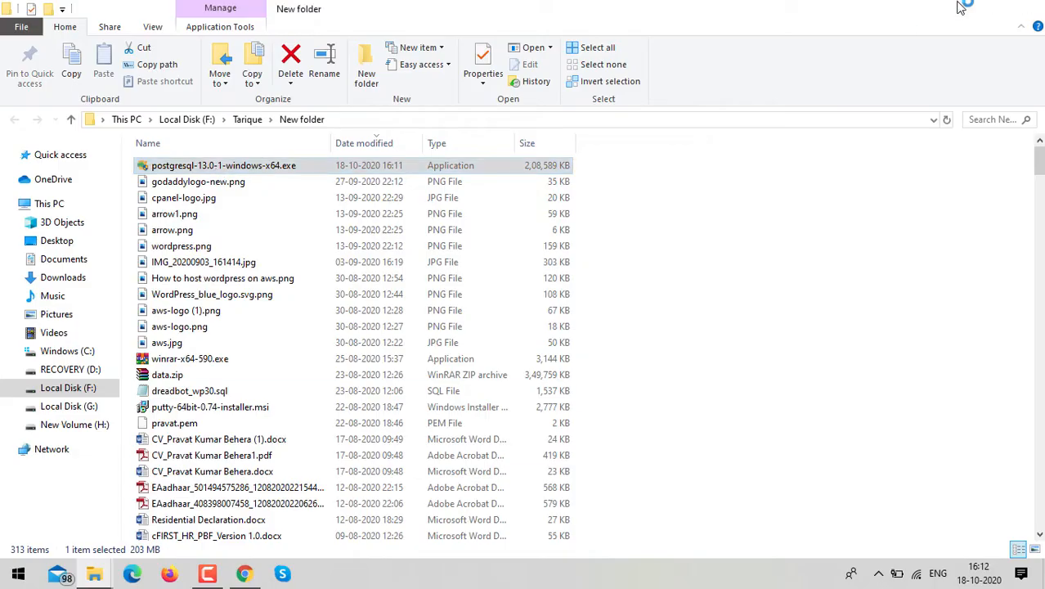
{"action": "left_click", "coordinate": [959, 8]}
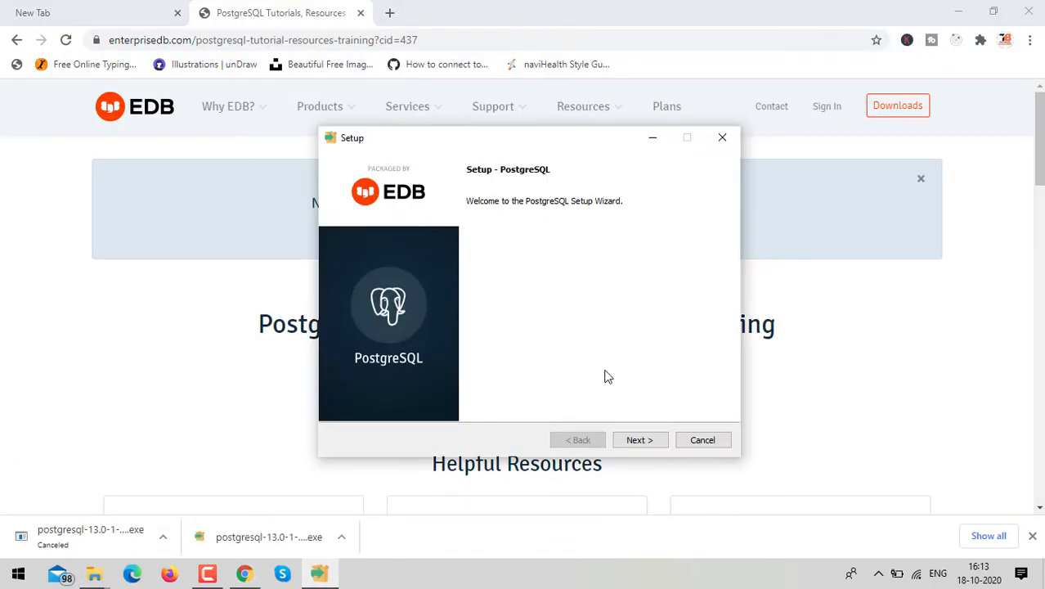
Step: Advance past the setup welcome page and browse for an installation folder on New Volume (H:)
{"action": "left_click", "coordinate": [641, 439]}
{"action": "left_click", "coordinate": [570, 236]}
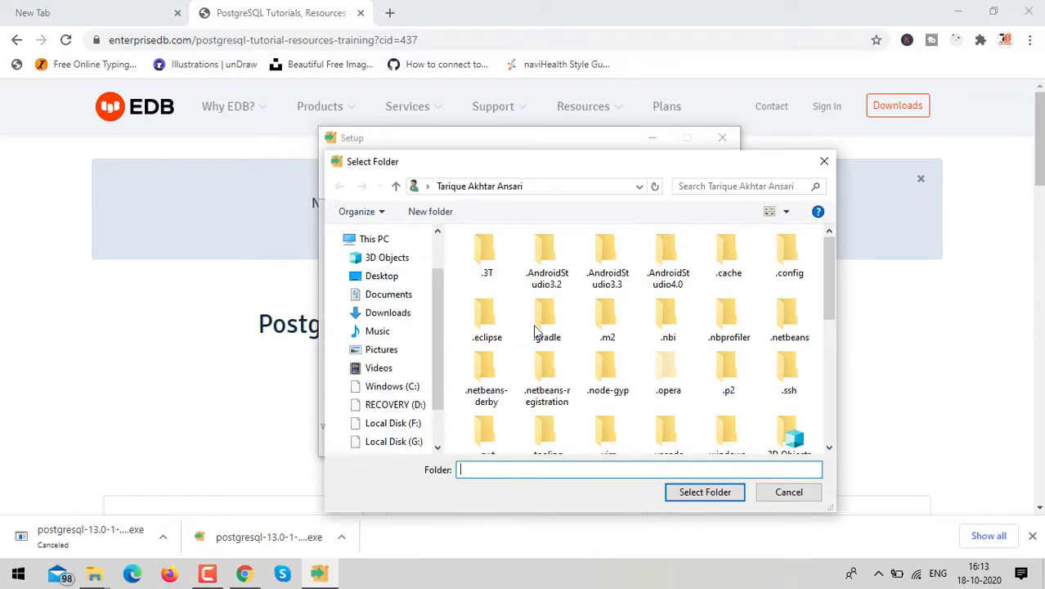
{"action": "scroll", "coordinate": [390, 409], "scroll_direction": "down", "scroll_amount": 1}
{"action": "left_click", "coordinate": [395, 342]}
{"action": "left_click", "coordinate": [396, 398]}
{"action": "scroll", "coordinate": [619, 380], "scroll_direction": "down", "scroll_amount": 5}
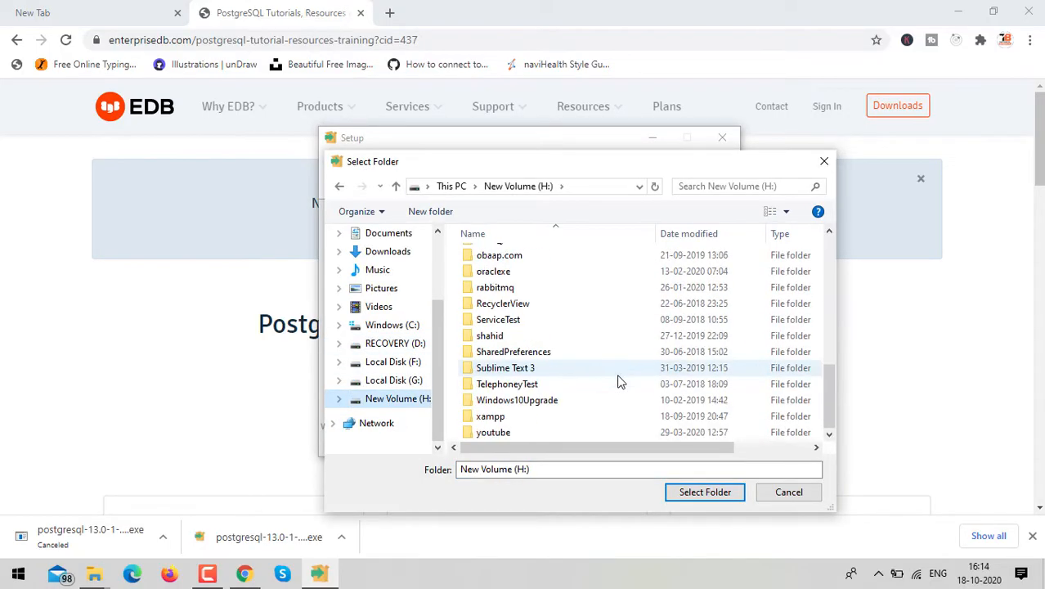
Step: Create a new folder named postgres on drive H: and select it as the installation folder
{"action": "right_click", "coordinate": [608, 255]}
{"action": "type", "text": "wfpostgres"}
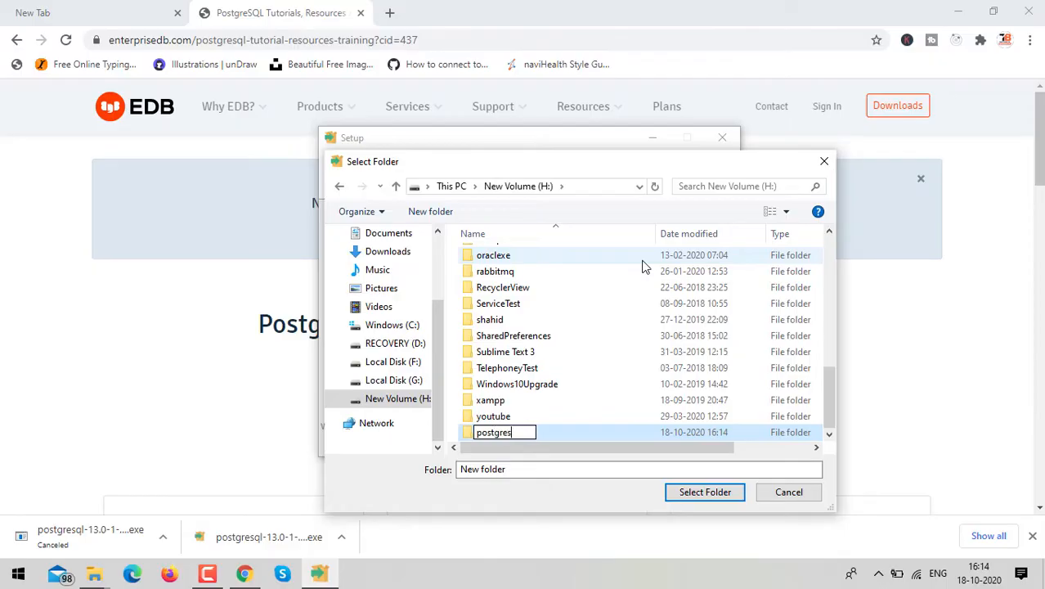
{"action": "key", "text": "Return"}
{"action": "key", "text": "Return"}
{"action": "left_click", "coordinate": [704, 494]}
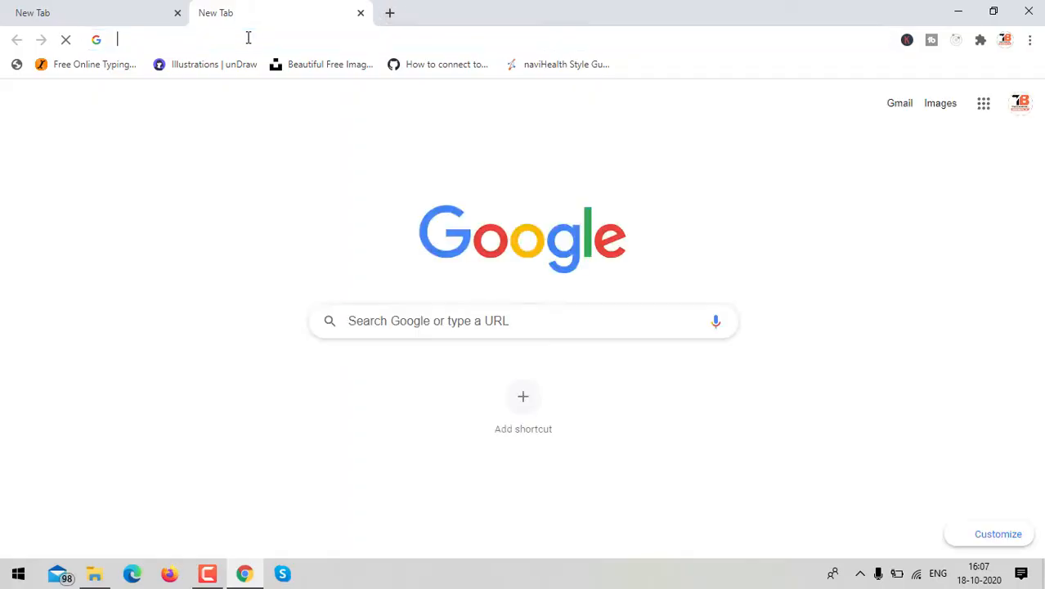
Step: Search Google for postgres in a new browser tab
{"action": "left_click", "coordinate": [248, 37]}
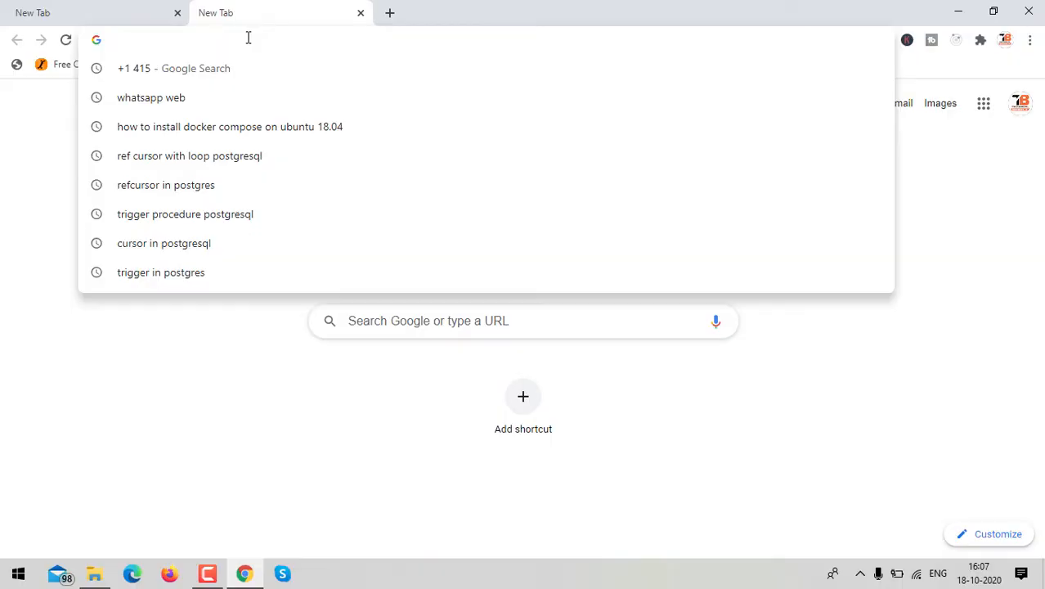
{"action": "type", "text": "postgr"}
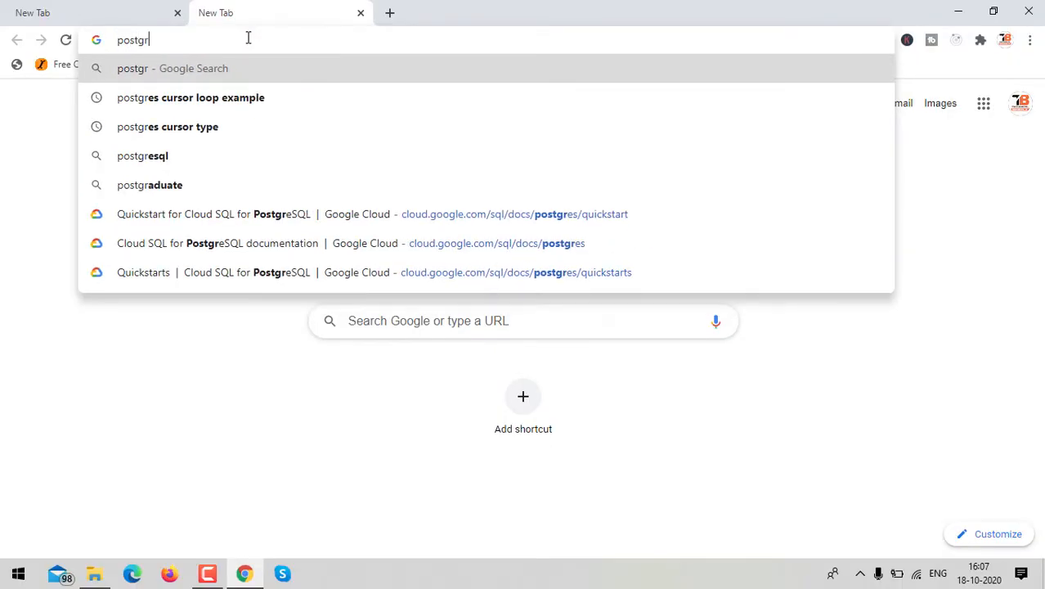
{"action": "type", "text": "es"}
{"action": "key", "text": "Return"}
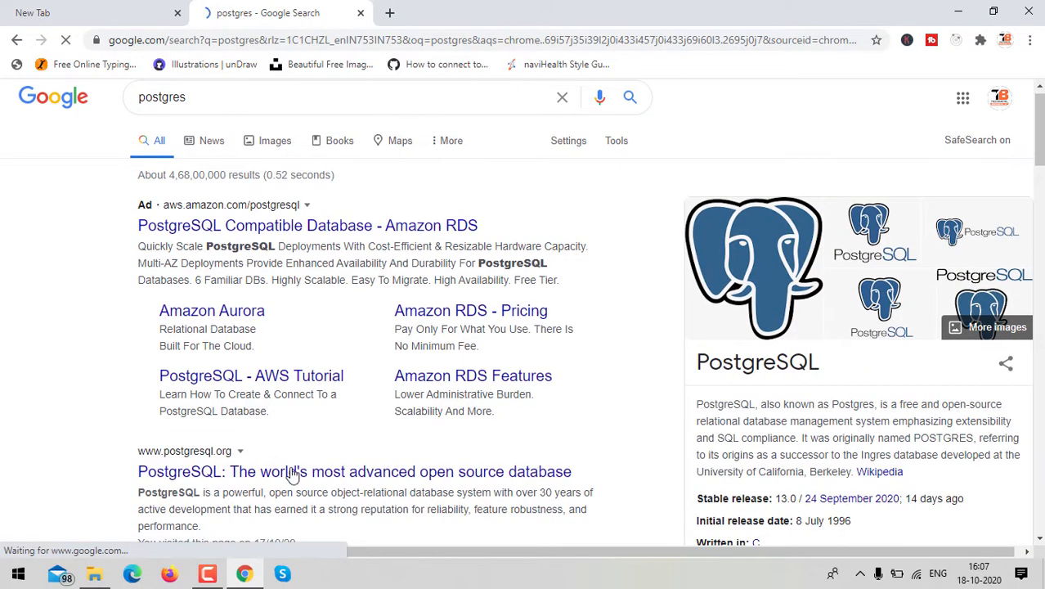
Step: Open the official PostgreSQL website, go to its Download page and choose the Windows installers
{"action": "left_click", "coordinate": [324, 475]}
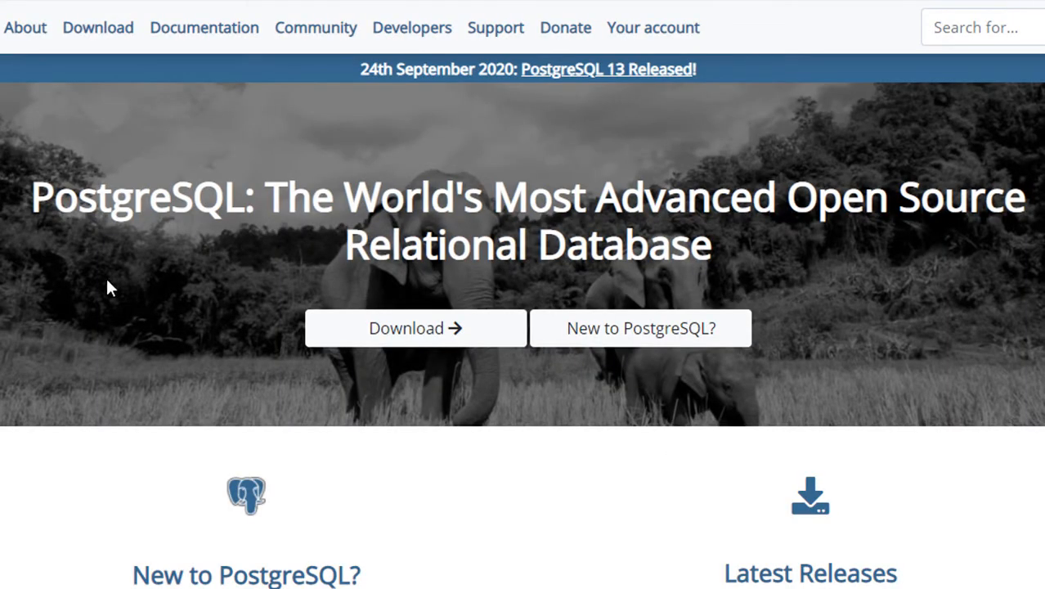
{"action": "left_click", "coordinate": [452, 321]}
{"action": "scroll", "coordinate": [938, 218], "scroll_direction": "down", "scroll_amount": 1}
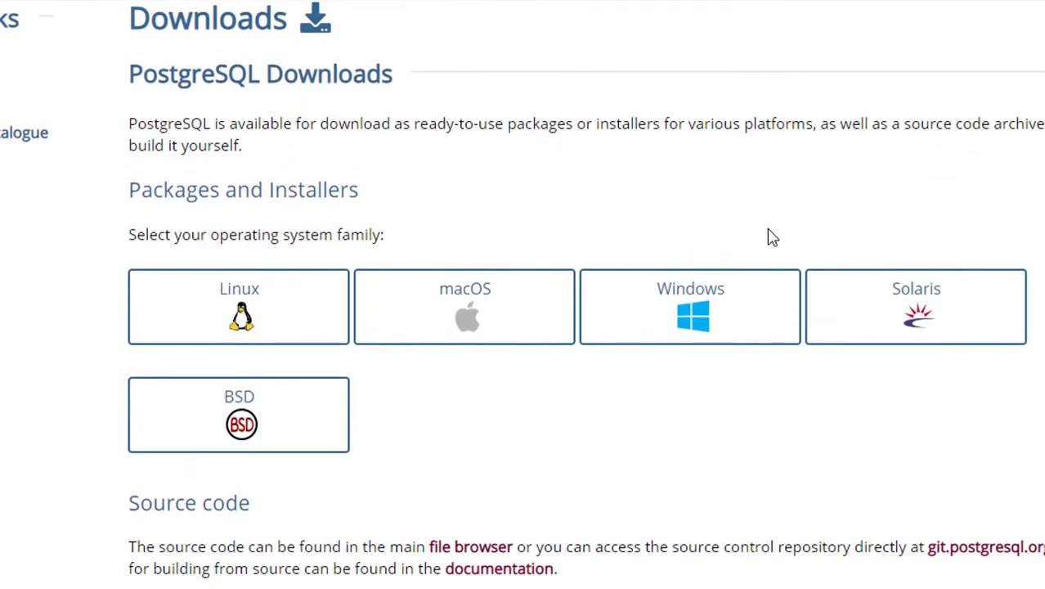
{"action": "left_click", "coordinate": [694, 327]}
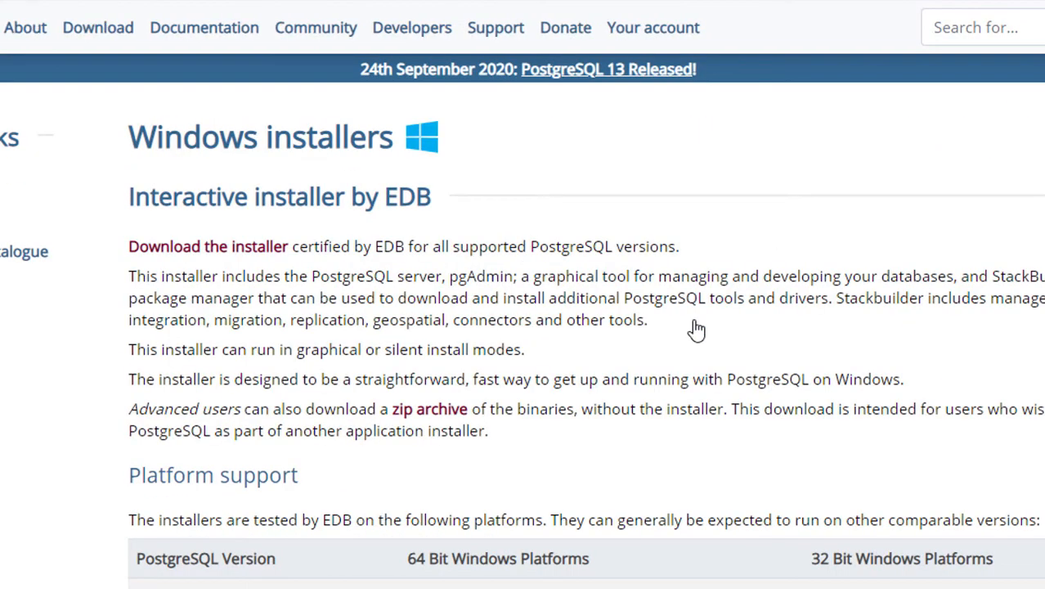
Step: Check the supported 64-bit Windows platforms for version 13 and follow the Download the installer link
{"action": "scroll", "coordinate": [732, 384], "scroll_direction": "down", "scroll_amount": 2}
{"action": "scroll", "coordinate": [733, 388], "scroll_direction": "down", "scroll_amount": 1}
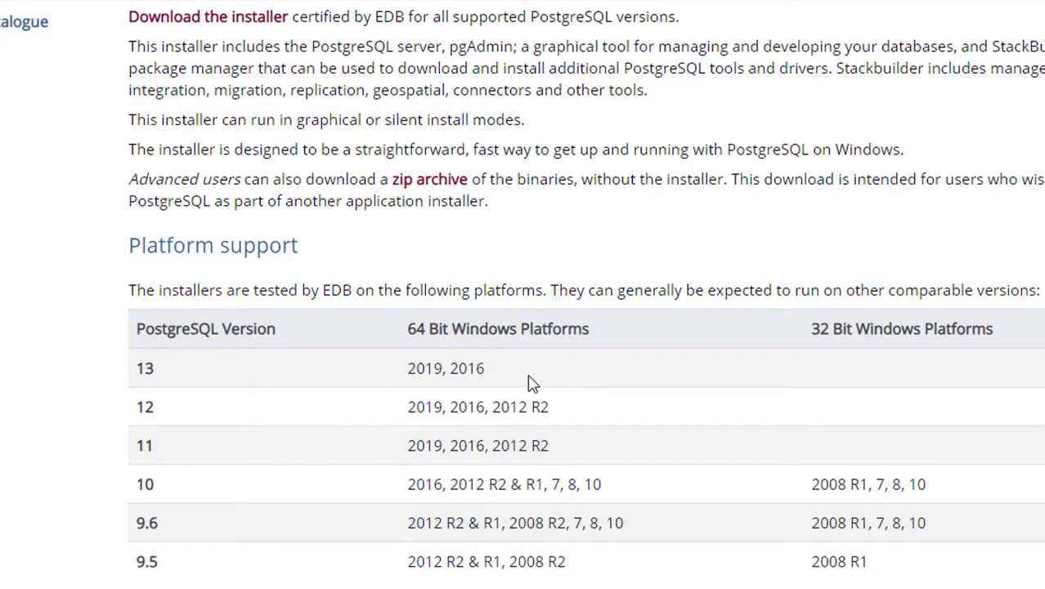
{"action": "left_click_drag", "start_coordinate": [527, 383], "coordinate": [406, 370]}
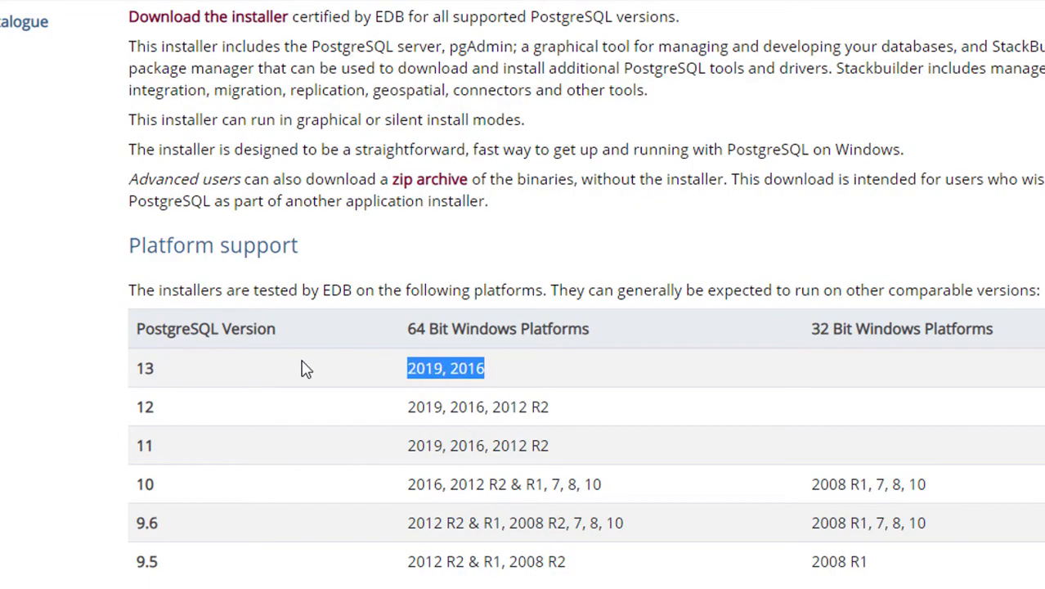
{"action": "scroll", "coordinate": [305, 112], "scroll_direction": "up", "scroll_amount": 3}
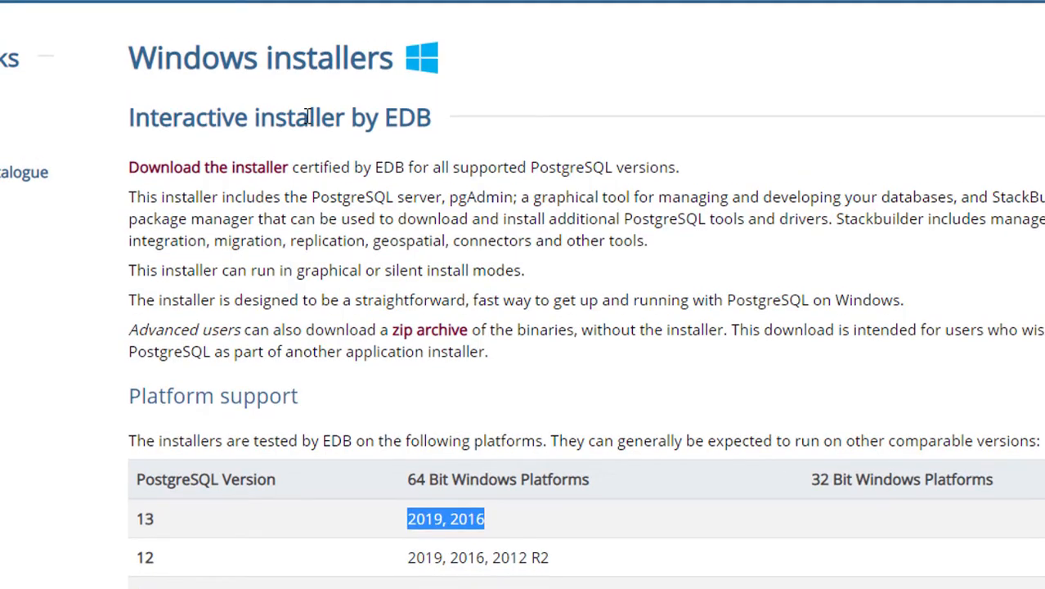
{"action": "left_click", "coordinate": [215, 176]}
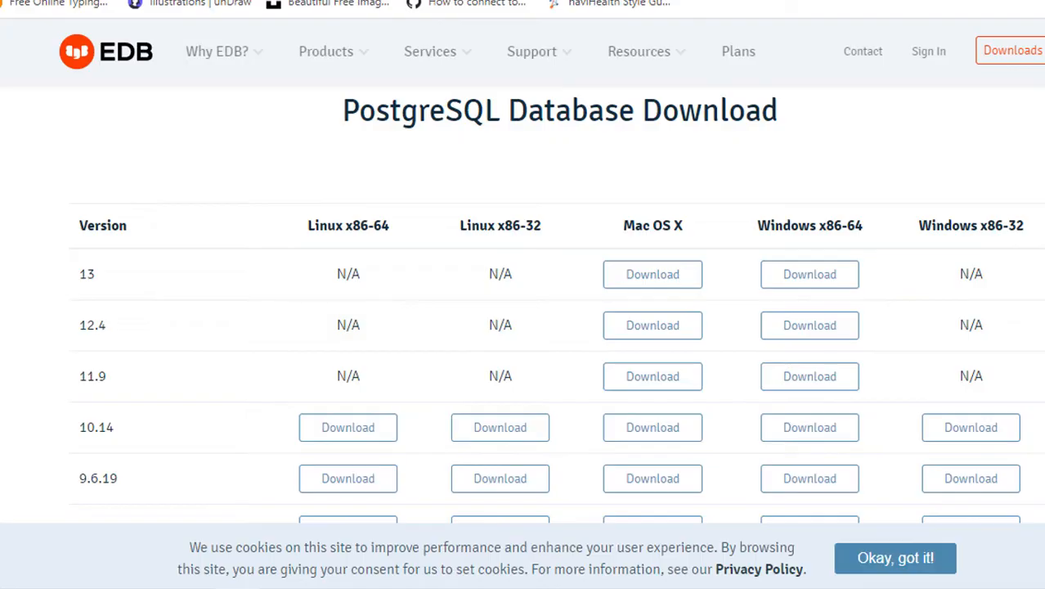
Step: Download the PostgreSQL 13 installer for Windows x86-64
{"action": "scroll", "coordinate": [556, 328], "scroll_direction": "down", "scroll_amount": 1}
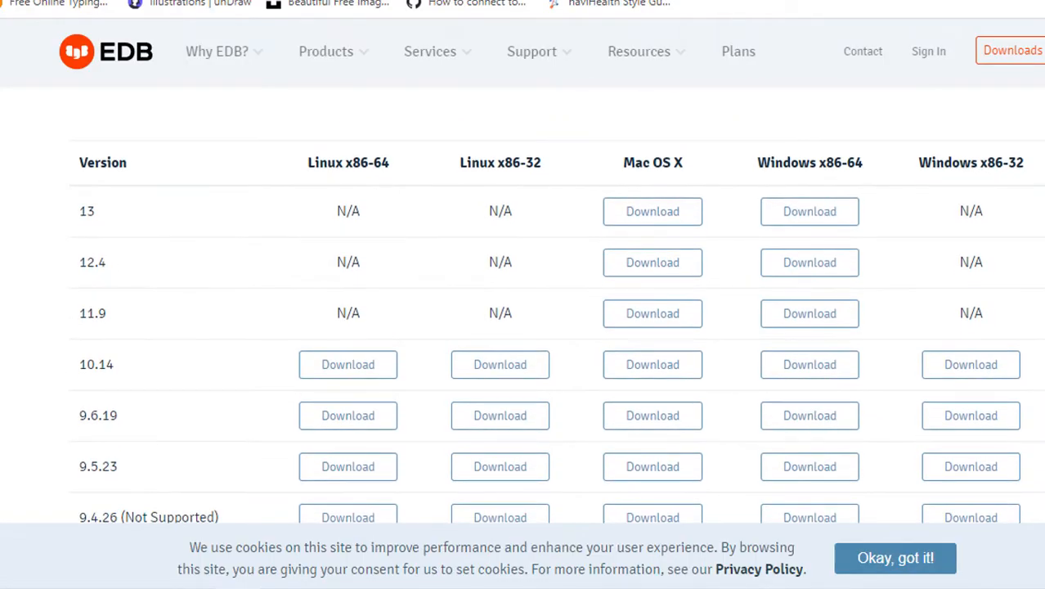
{"action": "scroll", "coordinate": [759, 268], "scroll_direction": "up", "scroll_amount": 1}
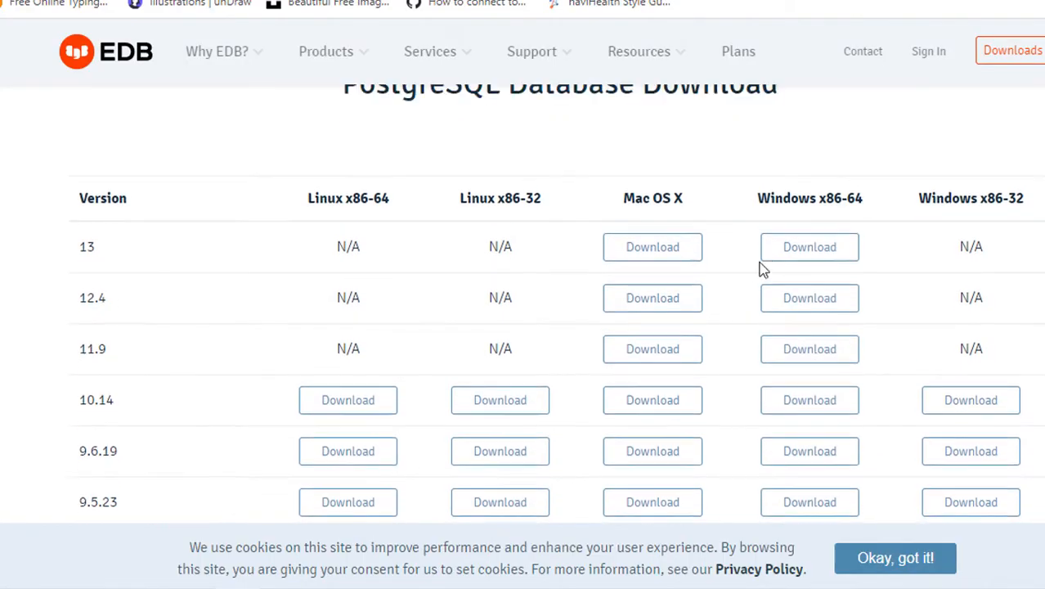
{"action": "left_click", "coordinate": [805, 253]}
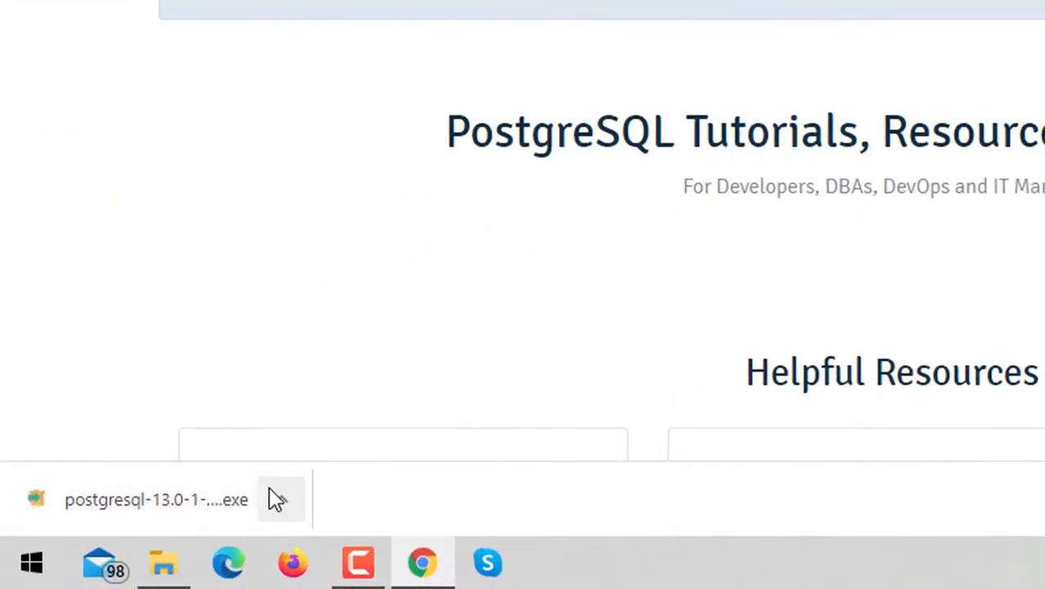
Step: Open the downloaded installer and proceed past the setup wizard's welcome page
{"action": "left_click", "coordinate": [280, 498]}
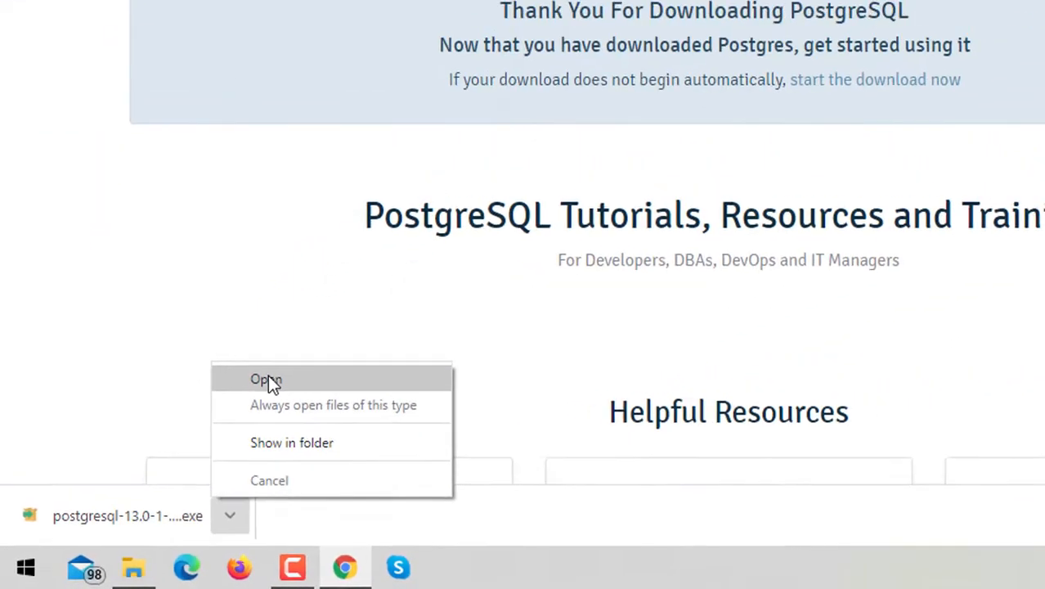
{"action": "left_click", "coordinate": [332, 336]}
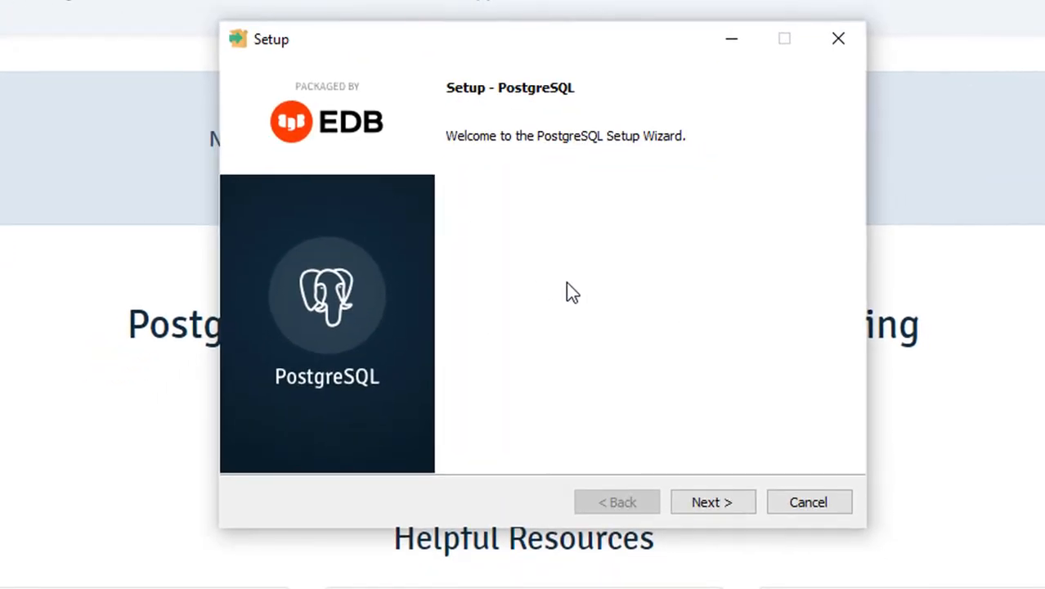
{"action": "left_click", "coordinate": [731, 501]}
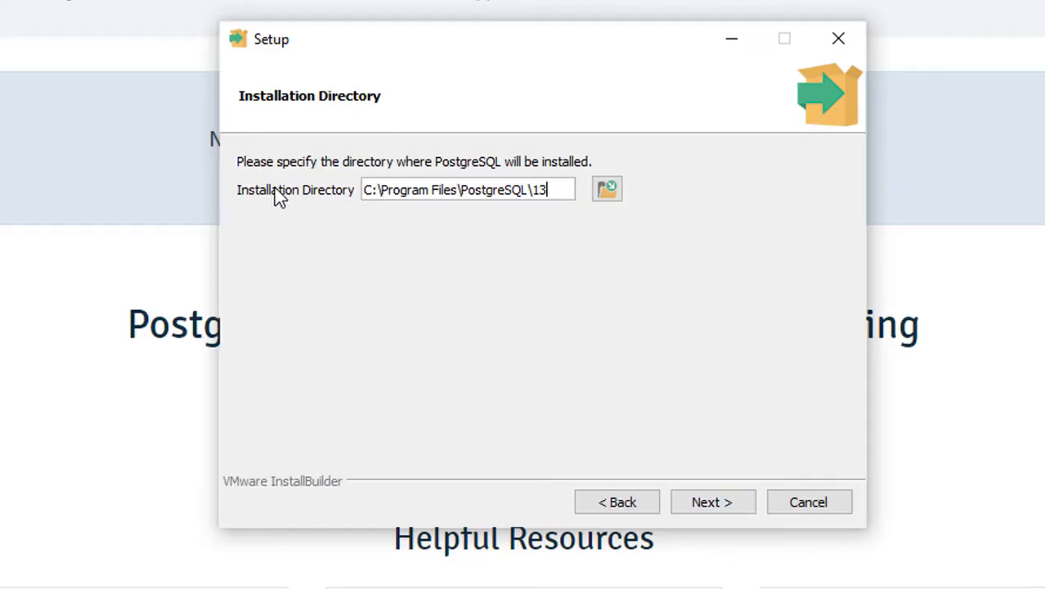
Step: Browse for a different installation directory on New Volume (H:)
{"action": "left_click", "coordinate": [611, 190]}
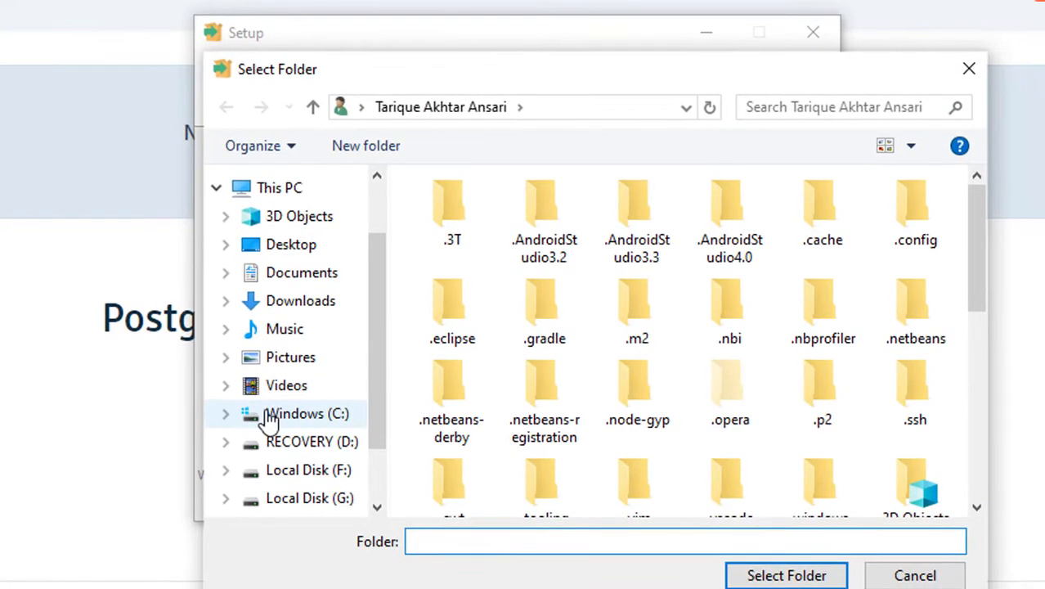
{"action": "left_click", "coordinate": [276, 440]}
{"action": "scroll", "coordinate": [280, 432], "scroll_direction": "down", "scroll_amount": 1}
{"action": "left_click", "coordinate": [283, 432]}
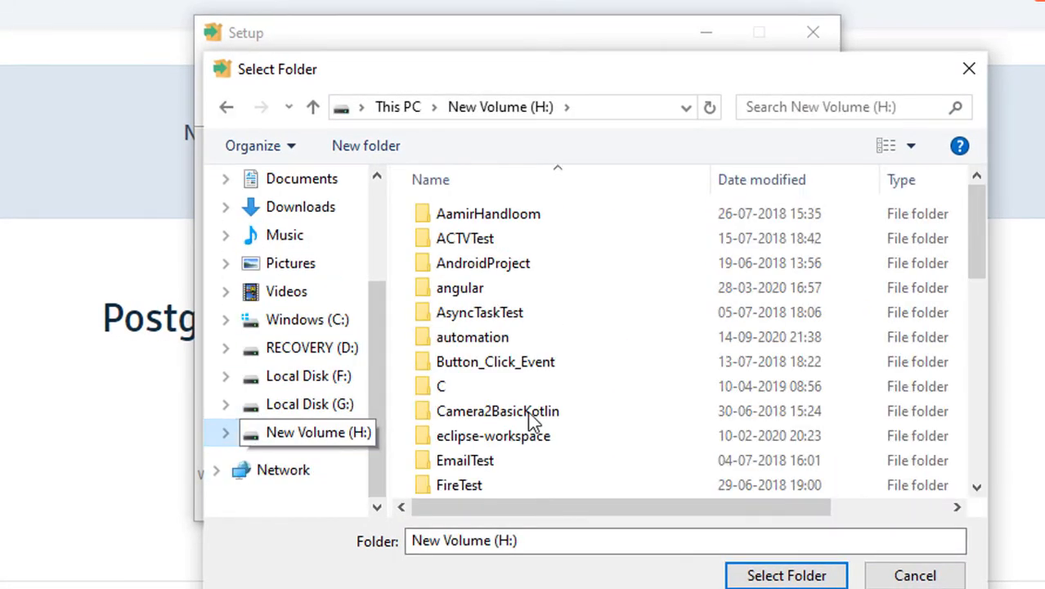
Step: Create a folder named postgres on drive H: and select it as the installation directory
{"action": "scroll", "coordinate": [658, 413], "scroll_direction": "down", "scroll_amount": 7}
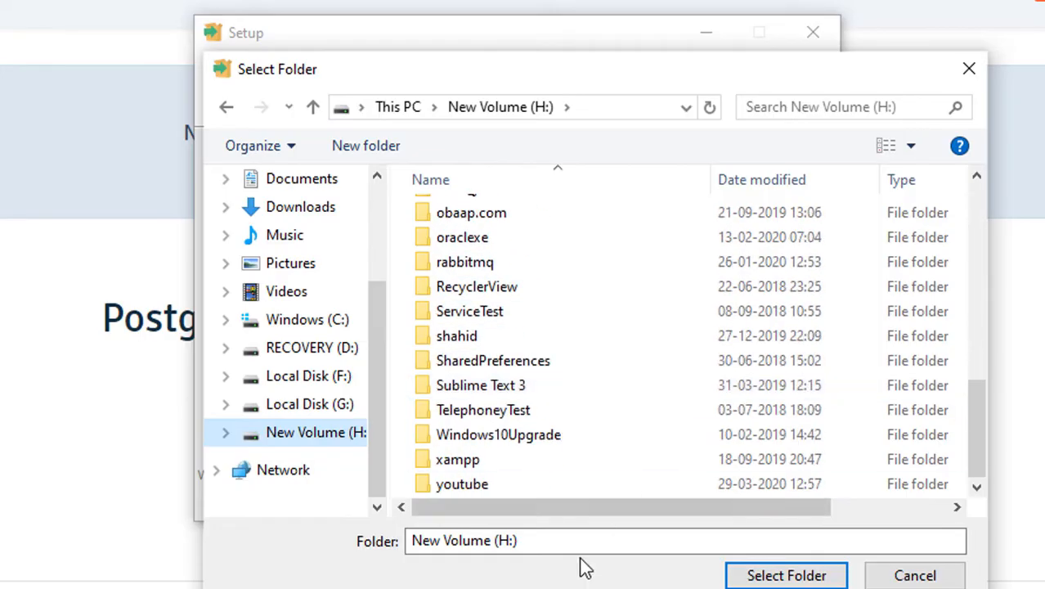
{"action": "right_click", "coordinate": [637, 204]}
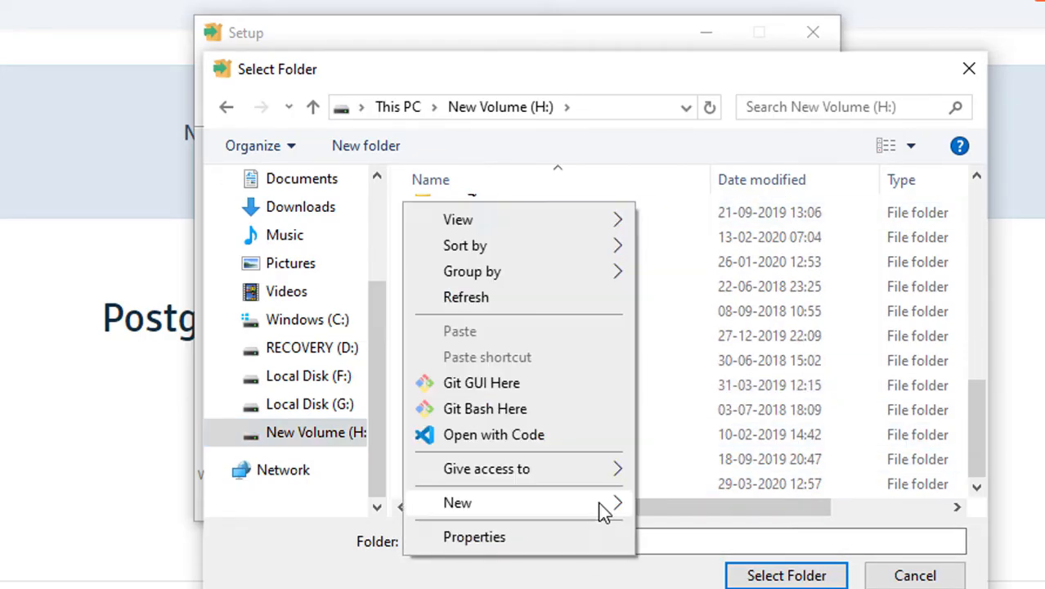
{"action": "mouse_move", "coordinate": [609, 502]}
{"action": "left_click", "coordinate": [673, 234]}
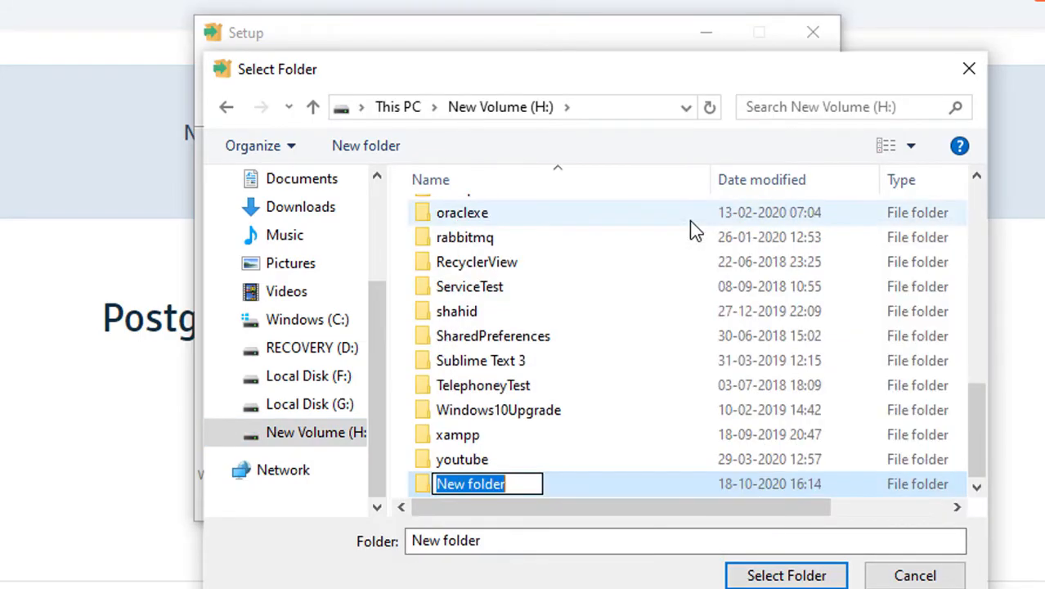
{"action": "type", "text": "post"}
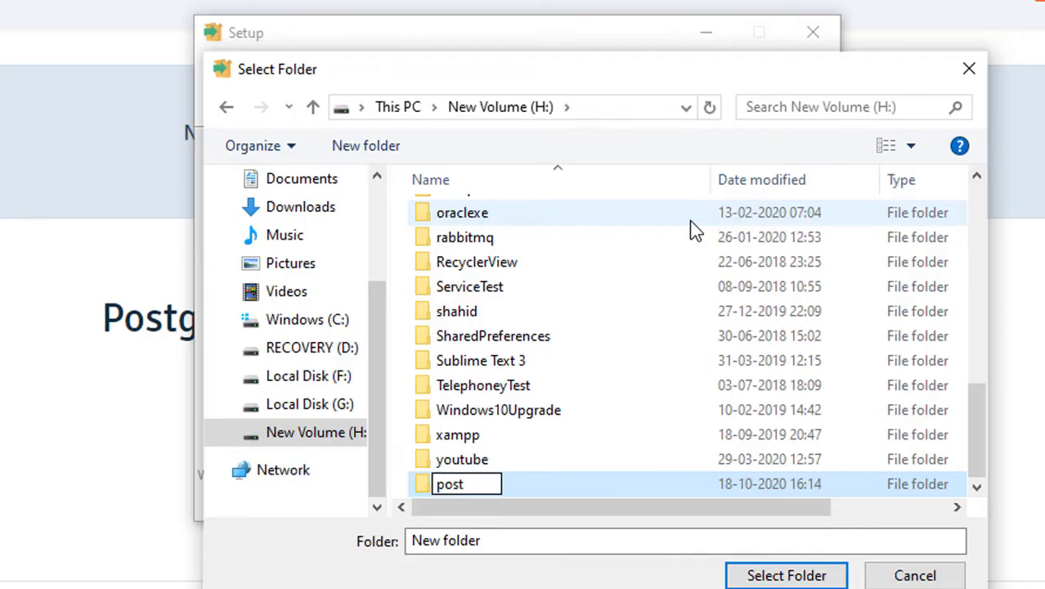
{"action": "type", "text": "gres"}
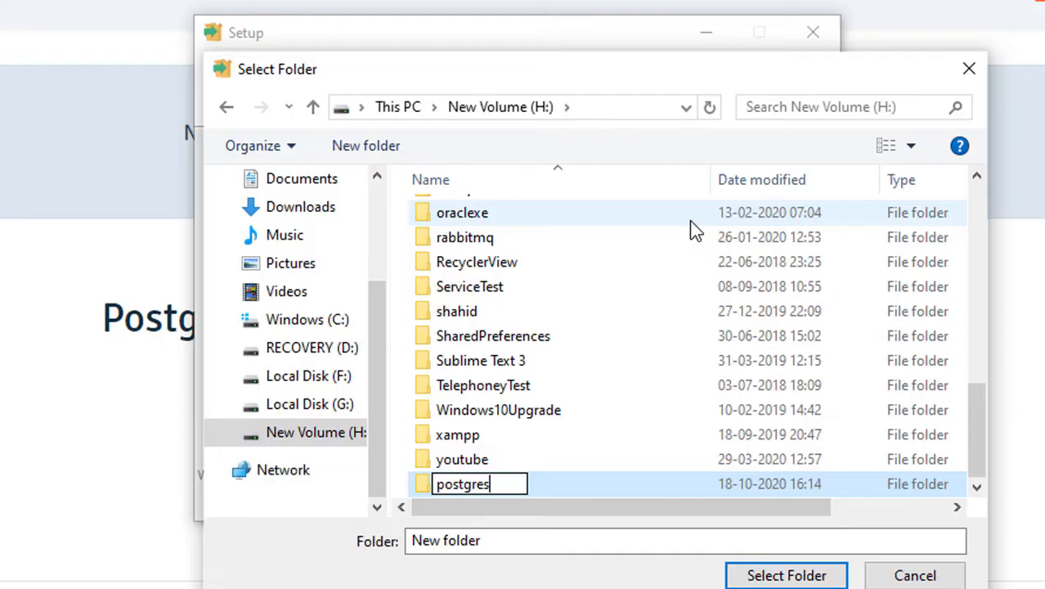
{"action": "key", "text": "Return"}
{"action": "key", "text": "Return"}
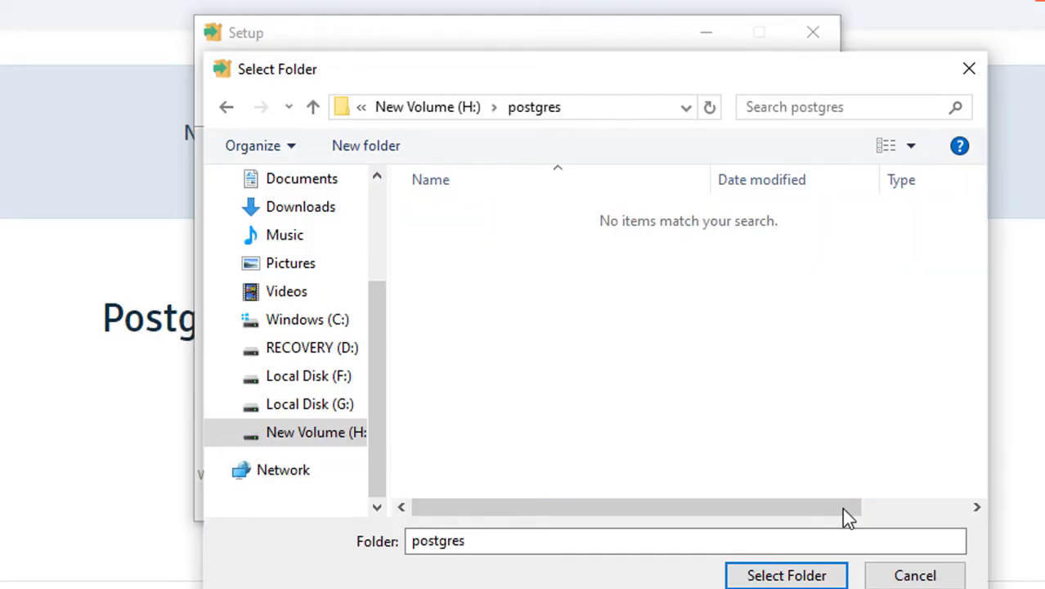
{"action": "left_click", "coordinate": [781, 576]}
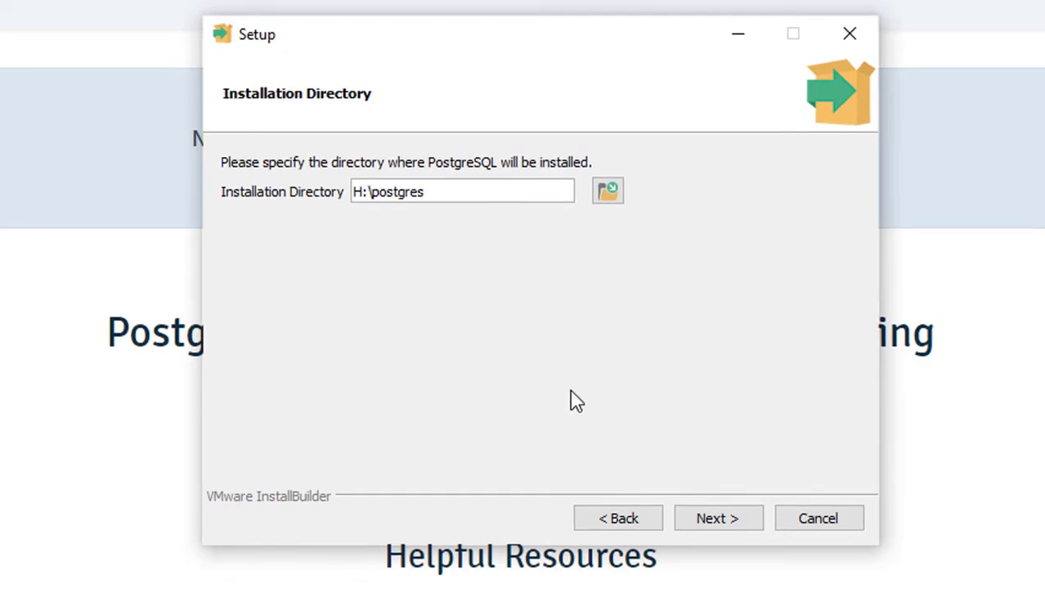
Step: Continue through the installation directory, component selection and data directory pages keeping all defaults
{"action": "left_click", "coordinate": [719, 521]}
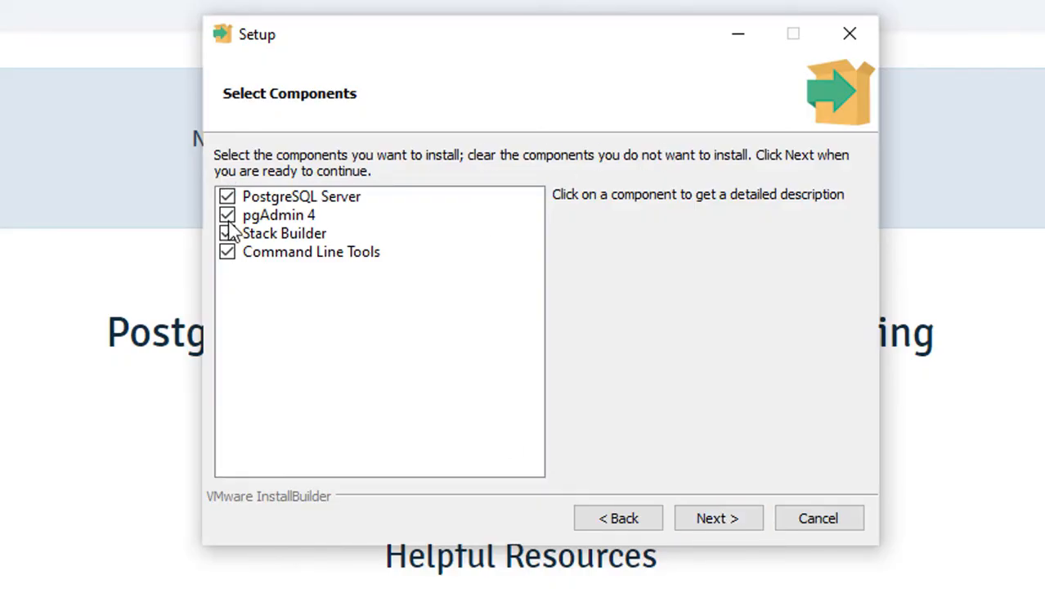
{"action": "left_click", "coordinate": [737, 520]}
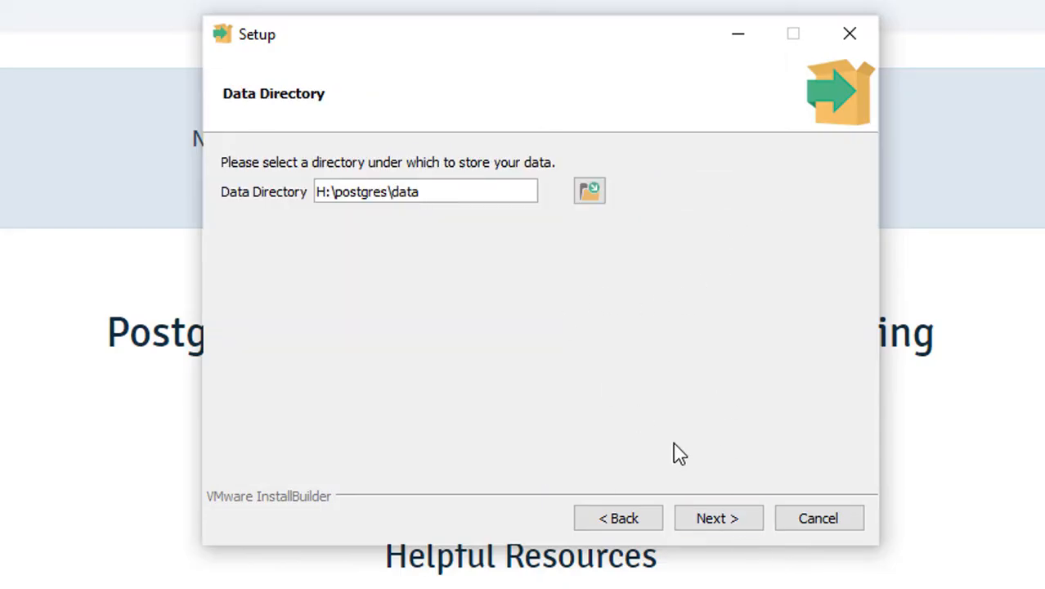
{"action": "left_click", "coordinate": [724, 520]}
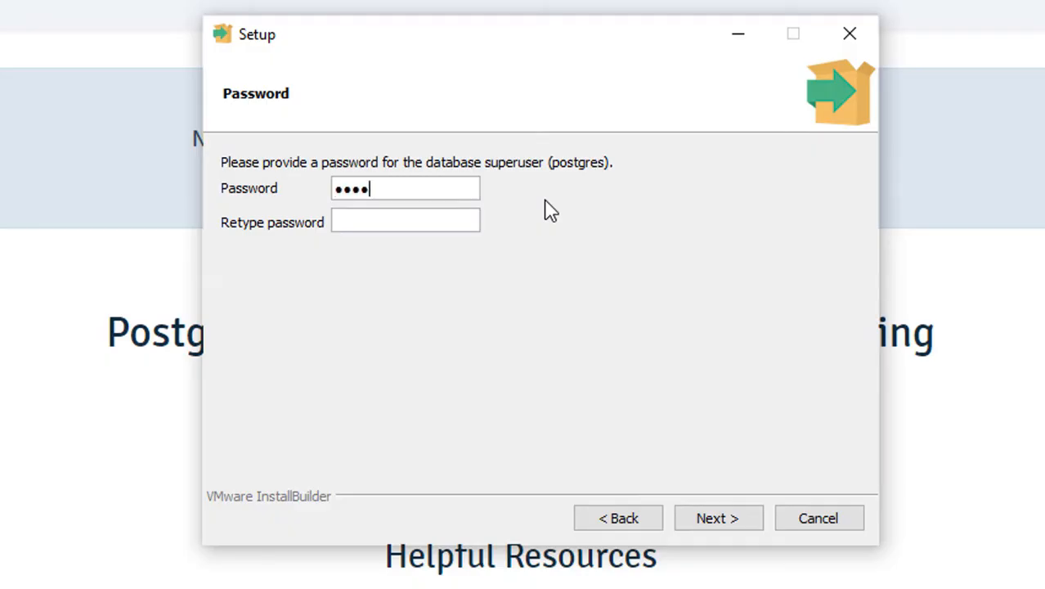
Step: Enter and retype the database superuser password, then keep the default port 5432
{"action": "type", "text": "••••"}
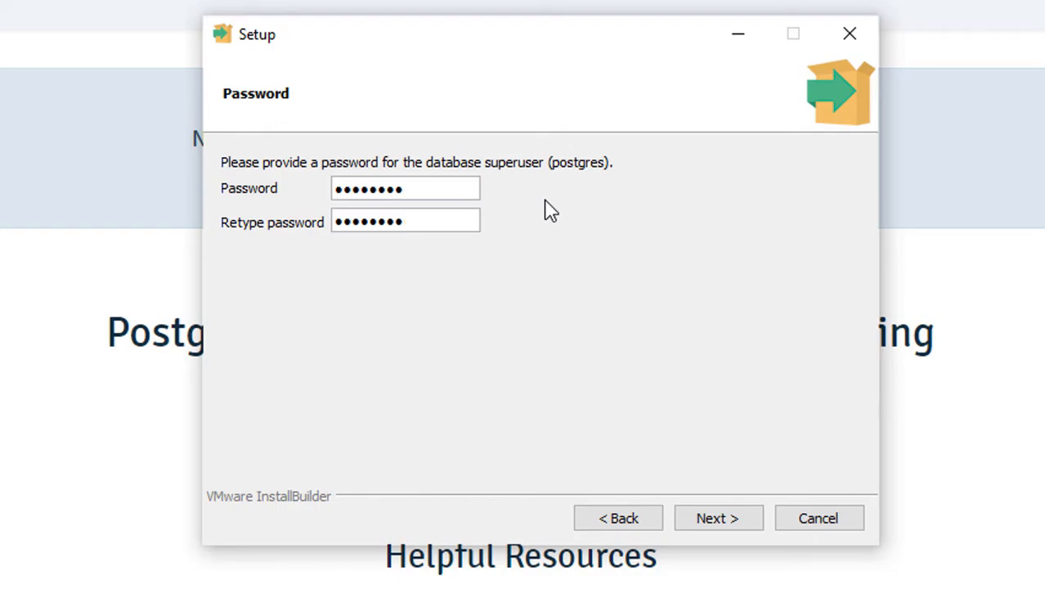
{"action": "left_click", "coordinate": [719, 517]}
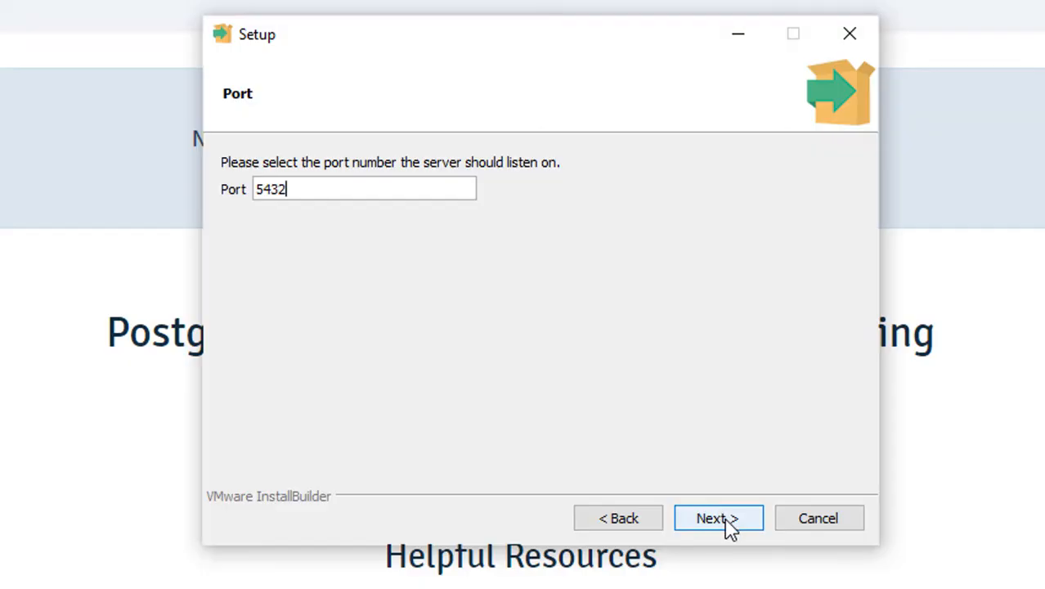
{"action": "left_click", "coordinate": [719, 518]}
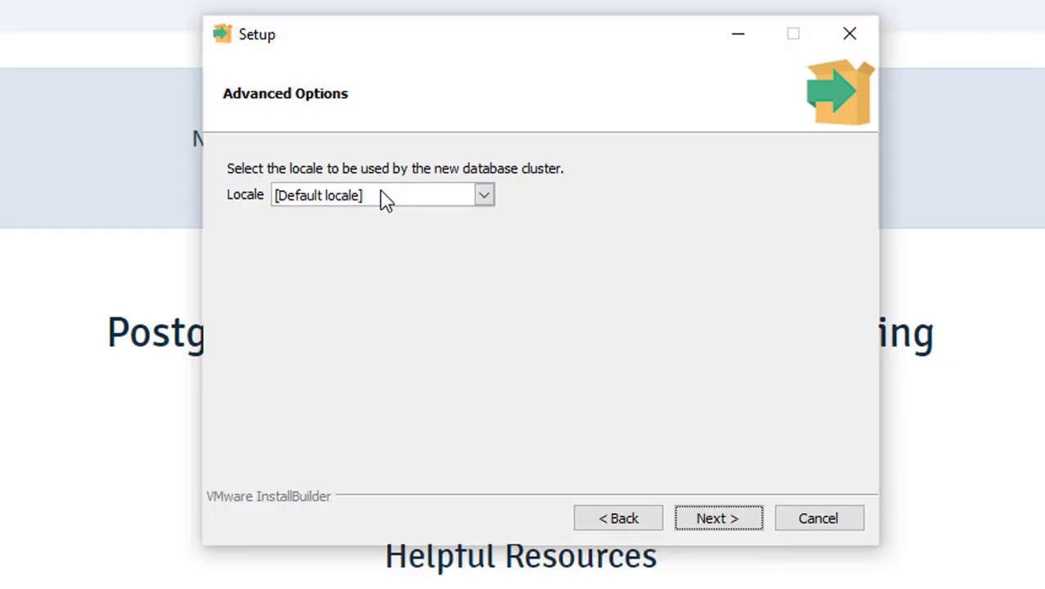
Step: Keep the default locale and continue through the pre-installation summary to start installing
{"action": "left_click", "coordinate": [484, 195]}
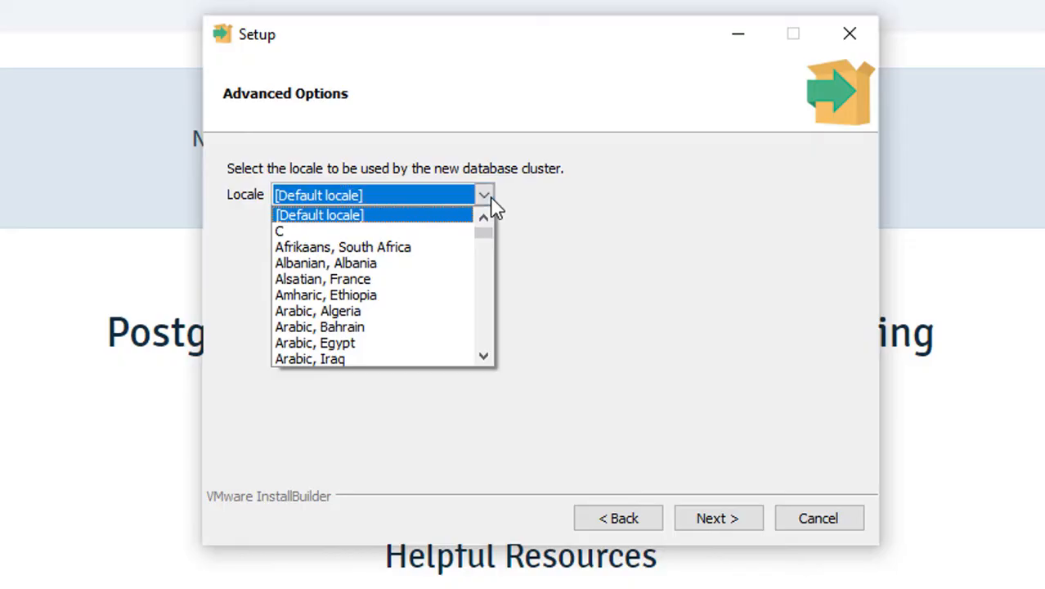
{"action": "left_click", "coordinate": [495, 206]}
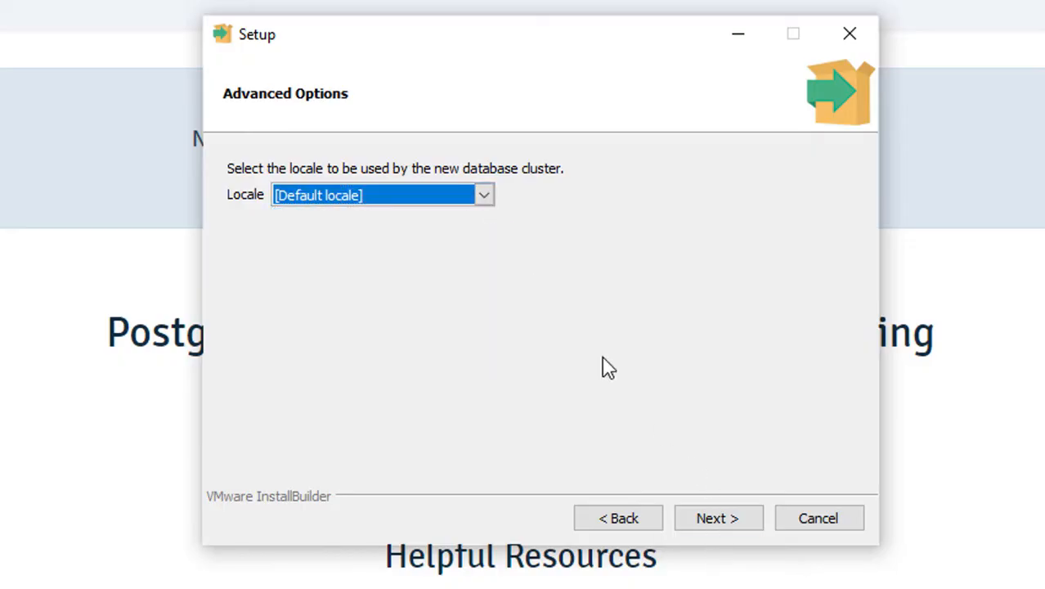
{"action": "left_click", "coordinate": [730, 536]}
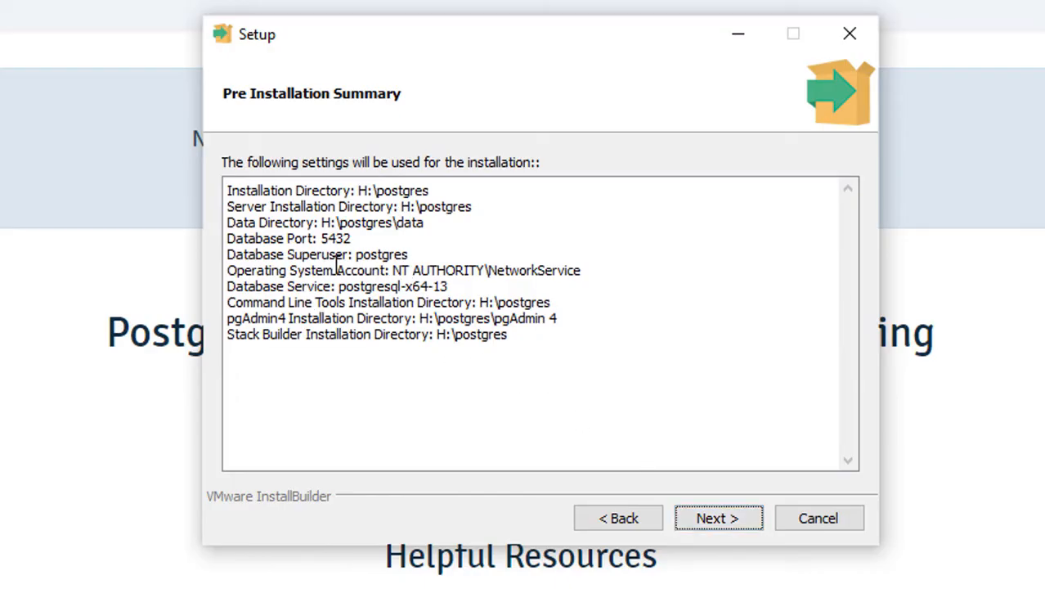
{"action": "left_click", "coordinate": [736, 525]}
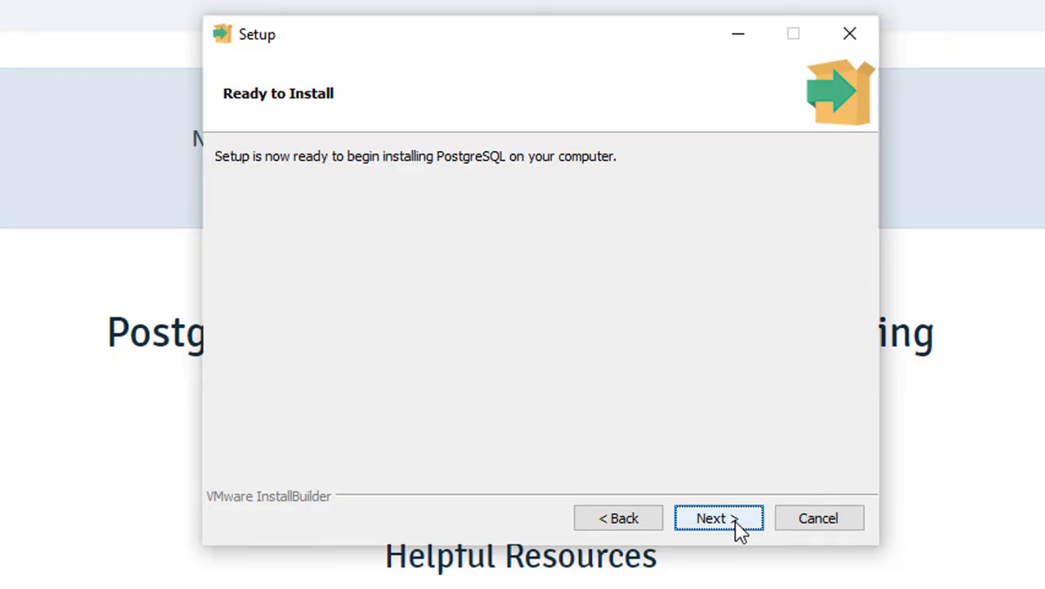
{"action": "left_click", "coordinate": [737, 526]}
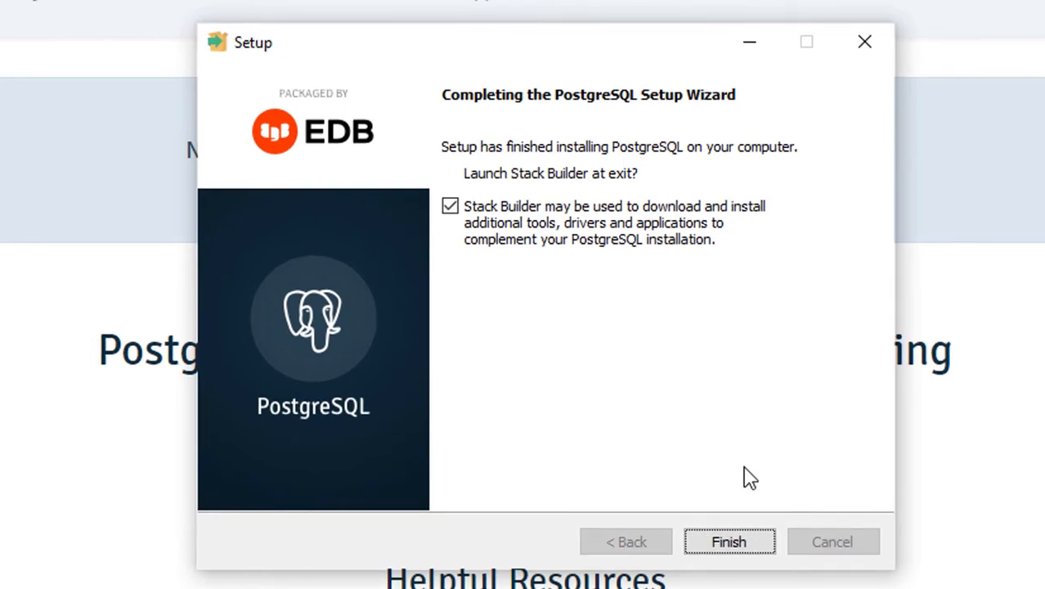
Step: Finish the setup wizard and close the Stack Builder wizard that launches without installing anything
{"action": "left_click", "coordinate": [744, 543]}
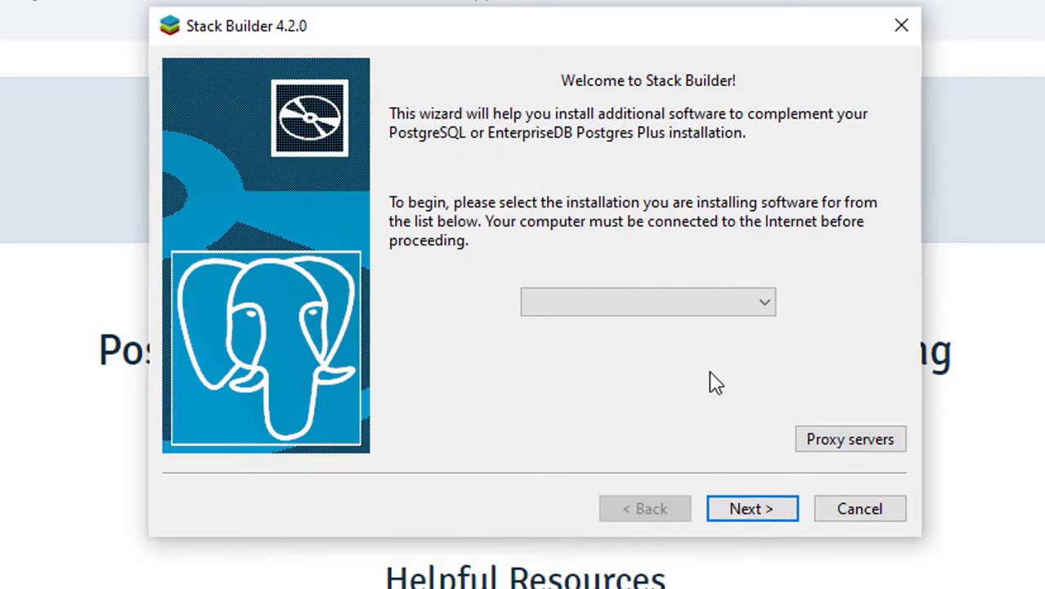
{"action": "left_click", "coordinate": [759, 303]}
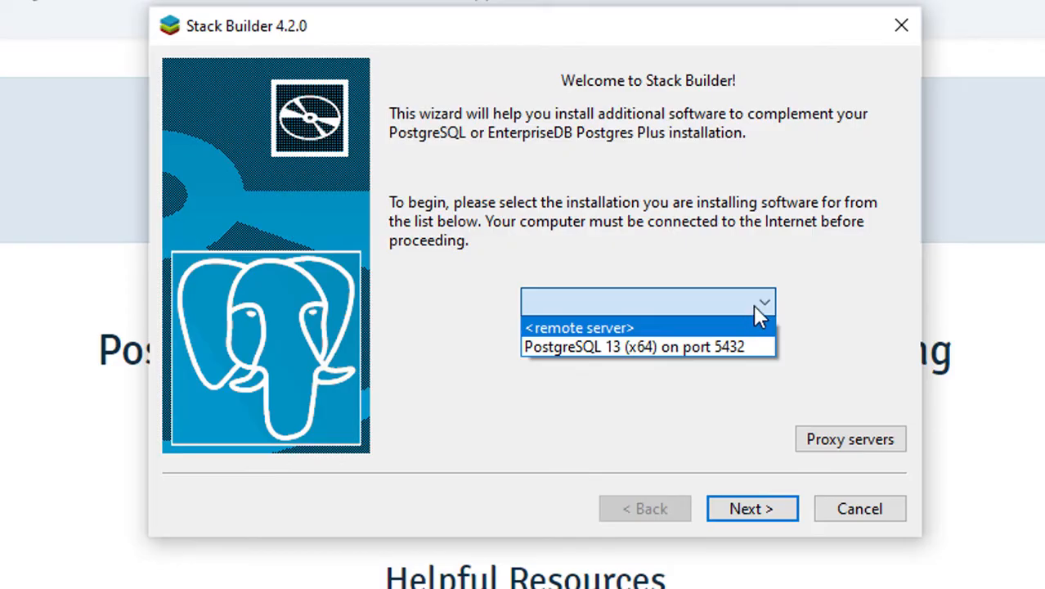
{"action": "left_click", "coordinate": [903, 25]}
{"action": "left_click", "coordinate": [903, 24]}
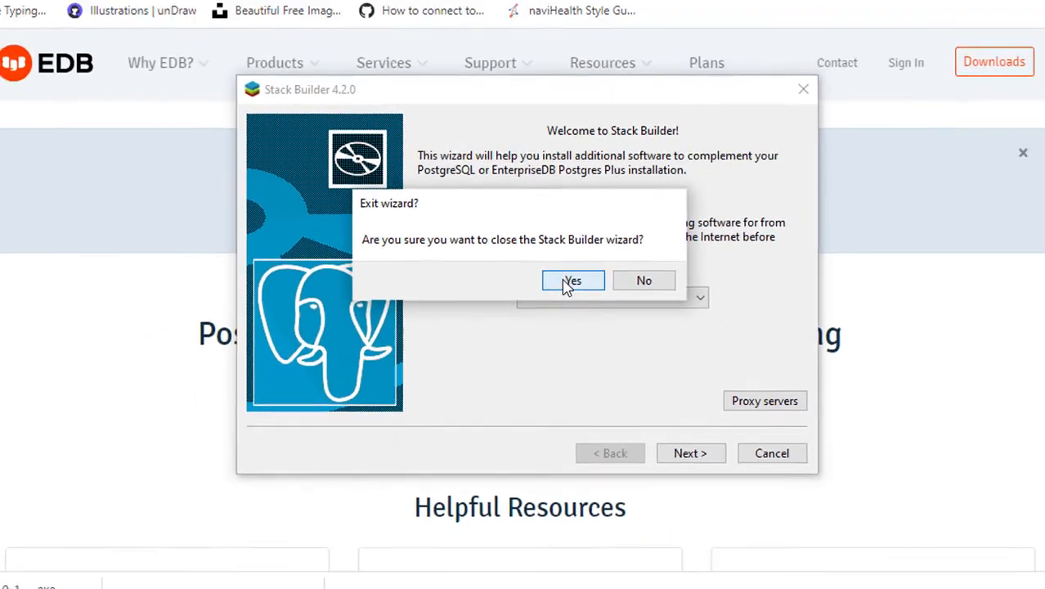
{"action": "left_click", "coordinate": [595, 279]}
{"action": "left_click", "coordinate": [938, 13]}
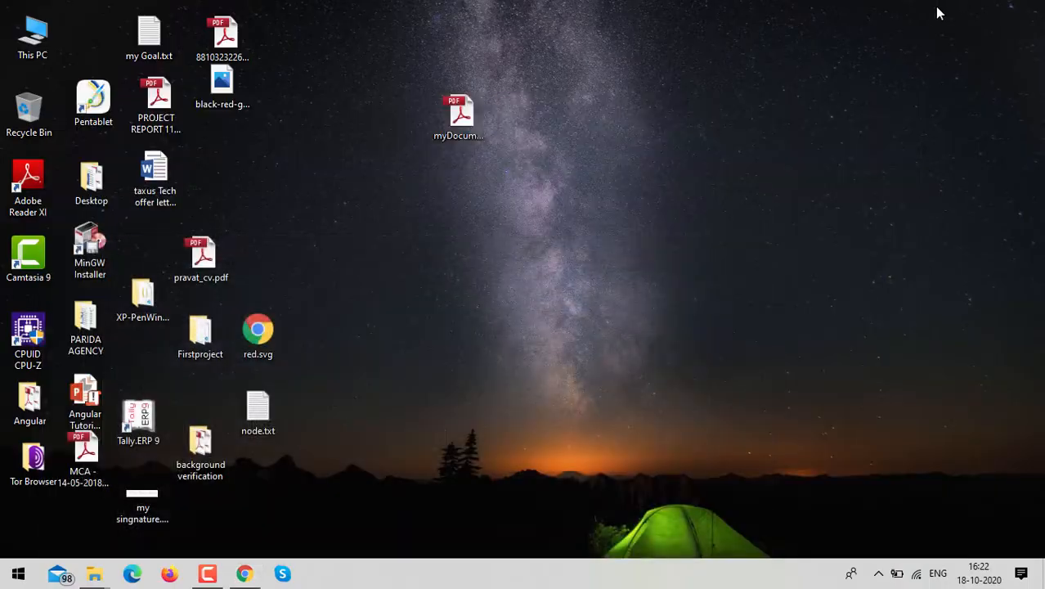
{"action": "right_click", "coordinate": [639, 138]}
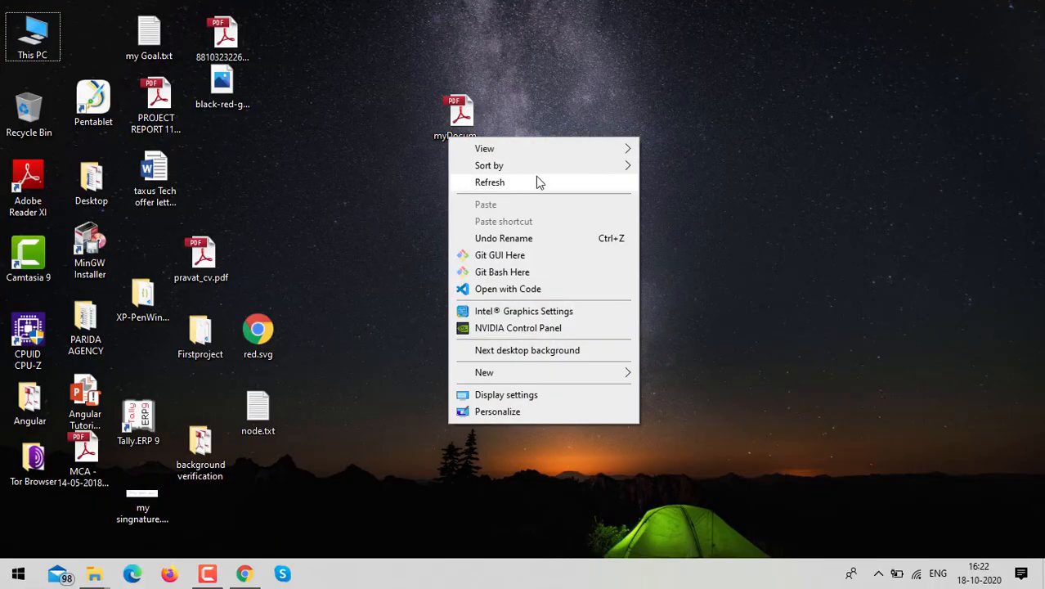
{"action": "left_click", "coordinate": [536, 180]}
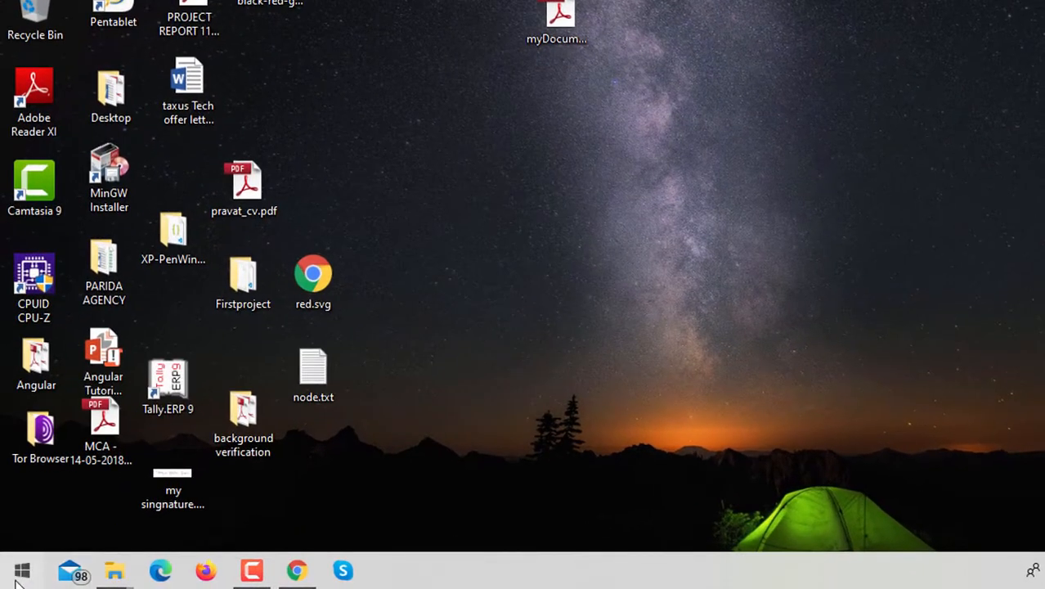
Step: Launch pgAdmin 4 from the Start menu search and set its master password
{"action": "left_click", "coordinate": [18, 577]}
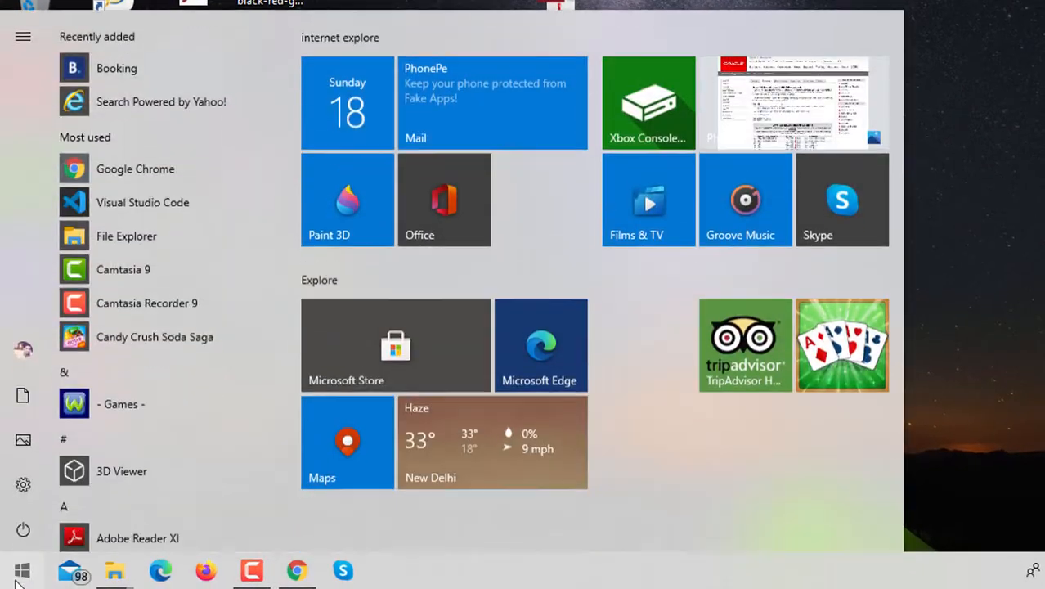
{"action": "type", "text": "pg"}
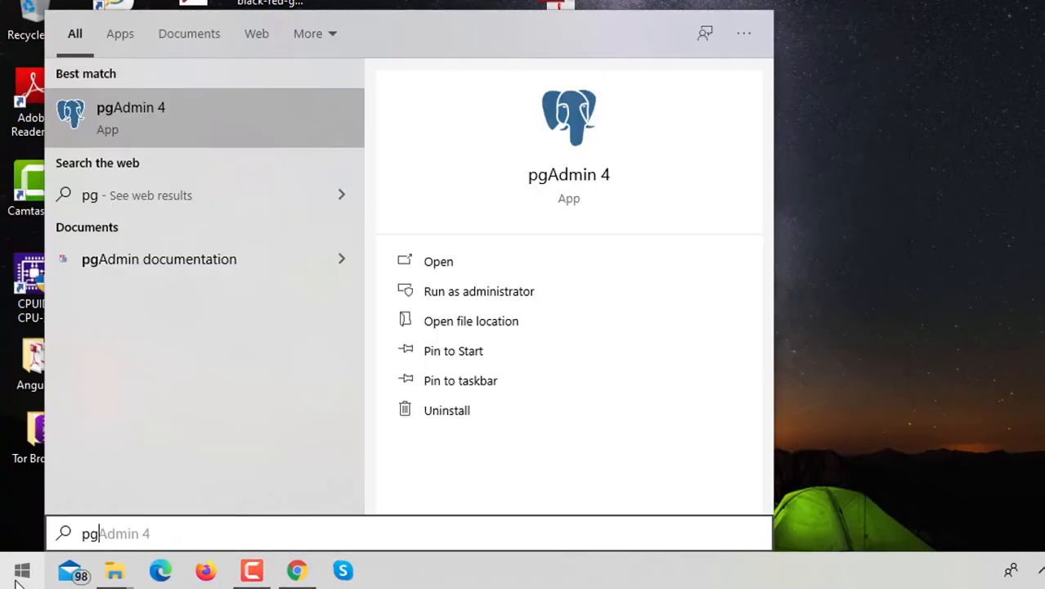
{"action": "key", "text": "Return"}
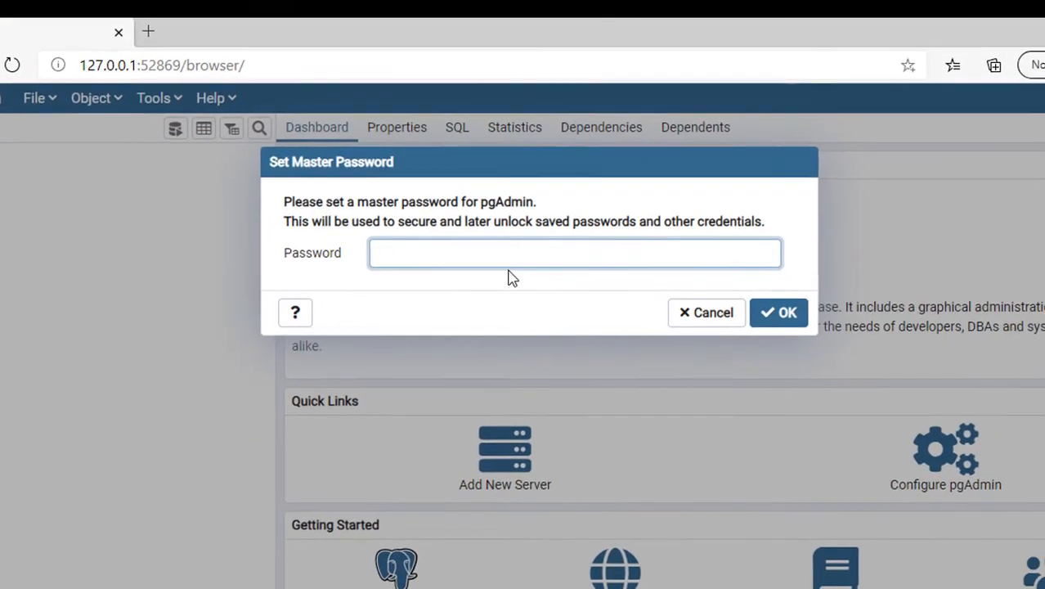
{"action": "type", "text": "••••"}
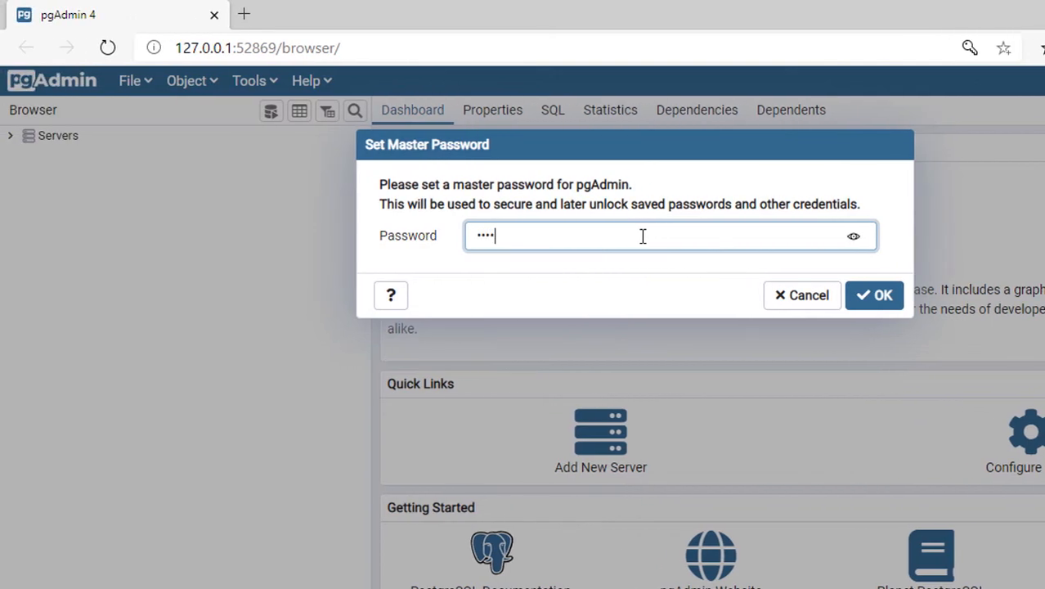
{"action": "key", "text": "Return"}
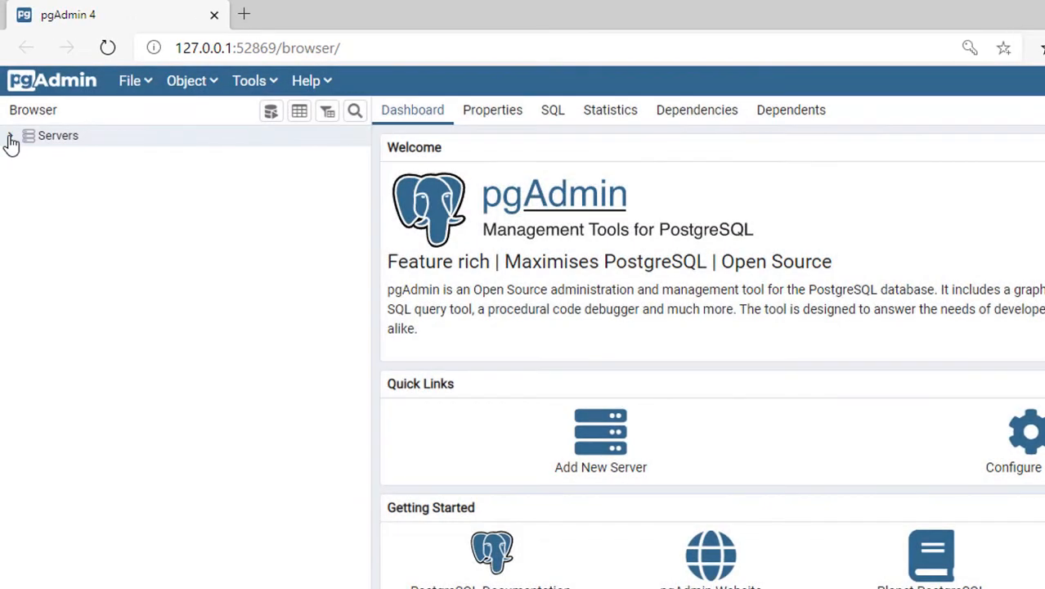
Step: Connect to the PostgreSQL 13 server with the postgres user's password, saving the password
{"action": "left_click", "coordinate": [12, 136]}
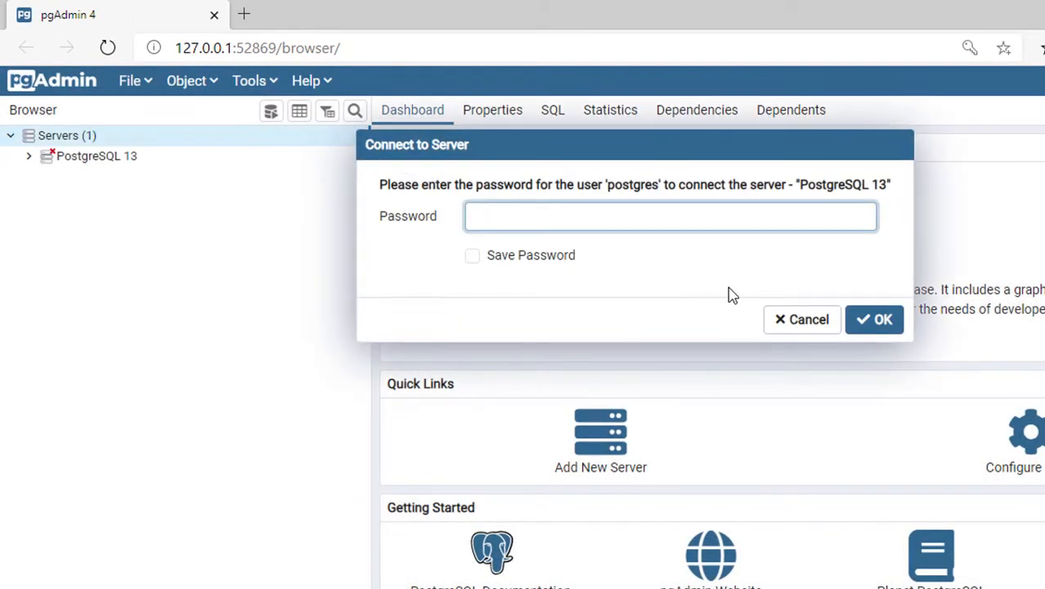
{"action": "type", "text": "••"}
{"action": "left_click", "coordinate": [475, 256]}
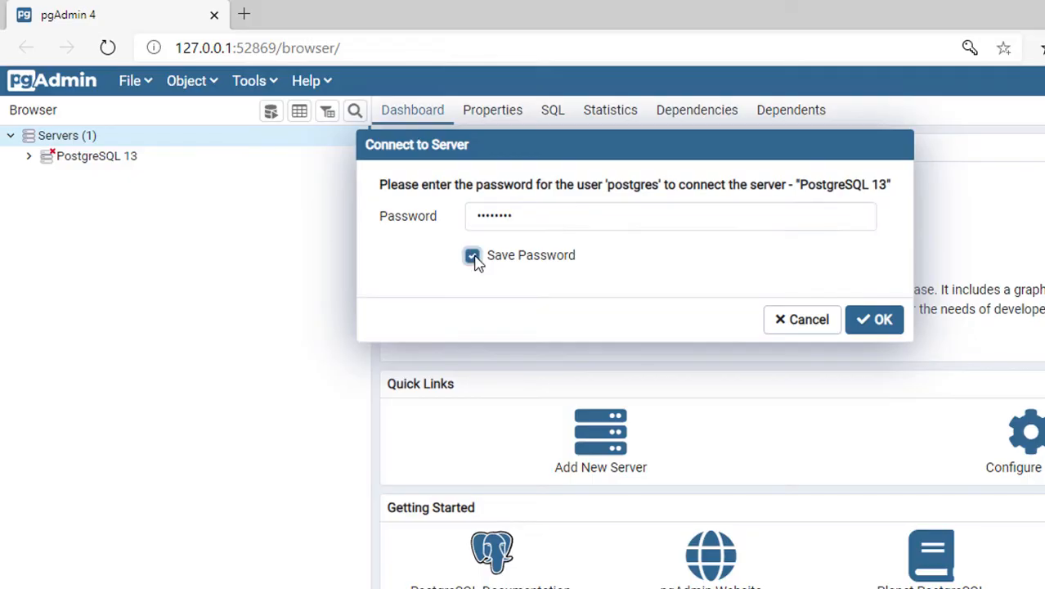
{"action": "left_click", "coordinate": [891, 322]}
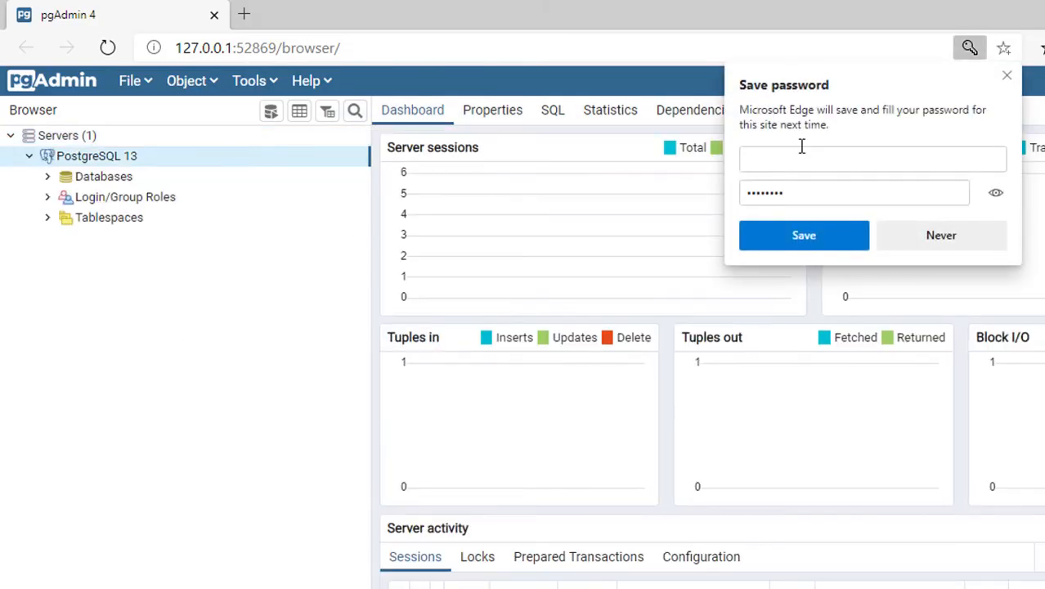
{"action": "left_click", "coordinate": [1006, 77]}
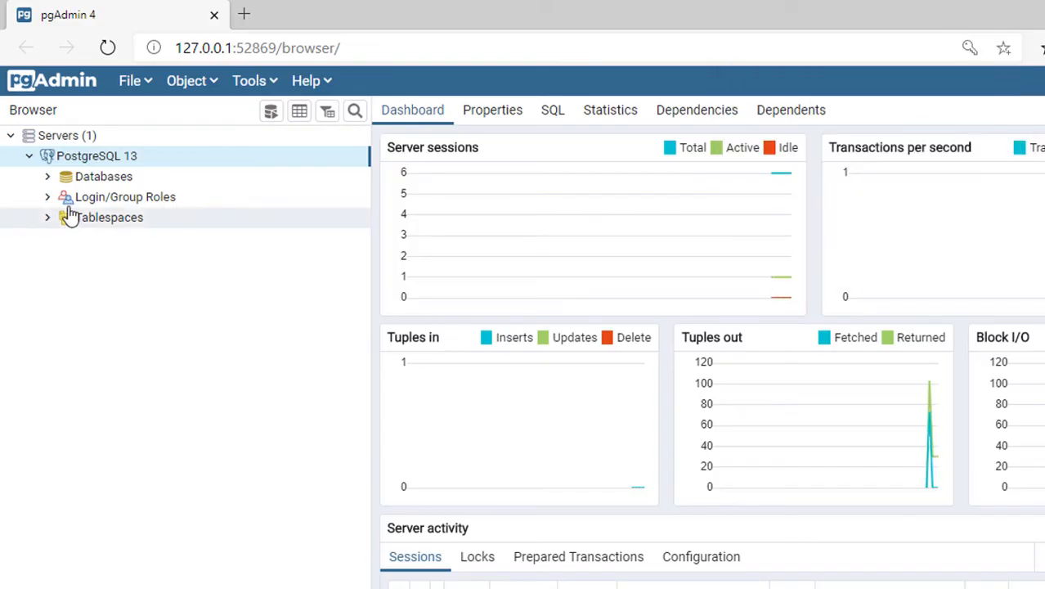
Step: Browse the postgres database's schemas and tables in the object tree
{"action": "left_click", "coordinate": [49, 179]}
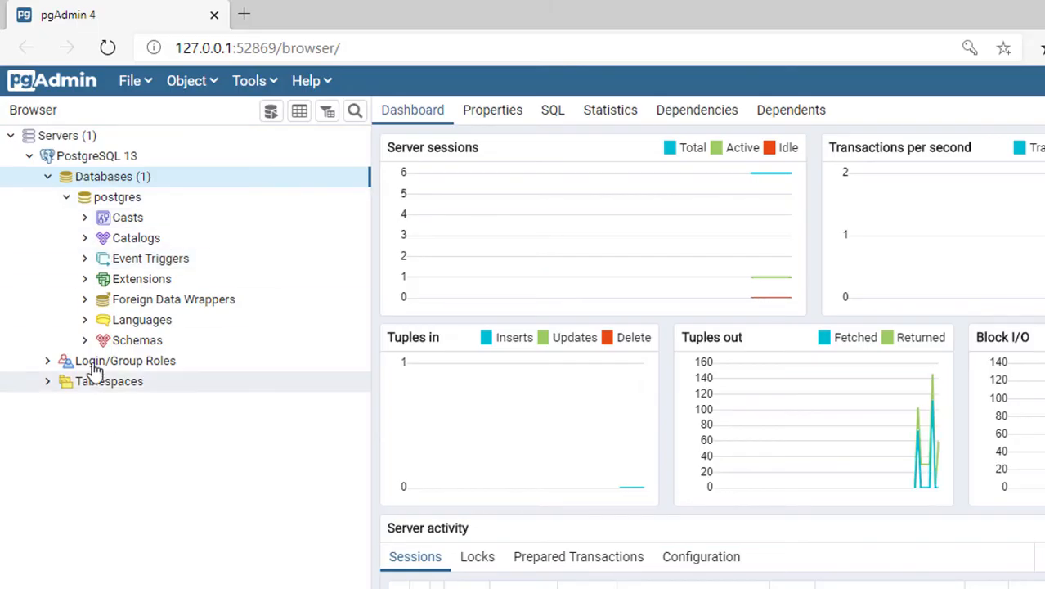
{"action": "left_click", "coordinate": [86, 339]}
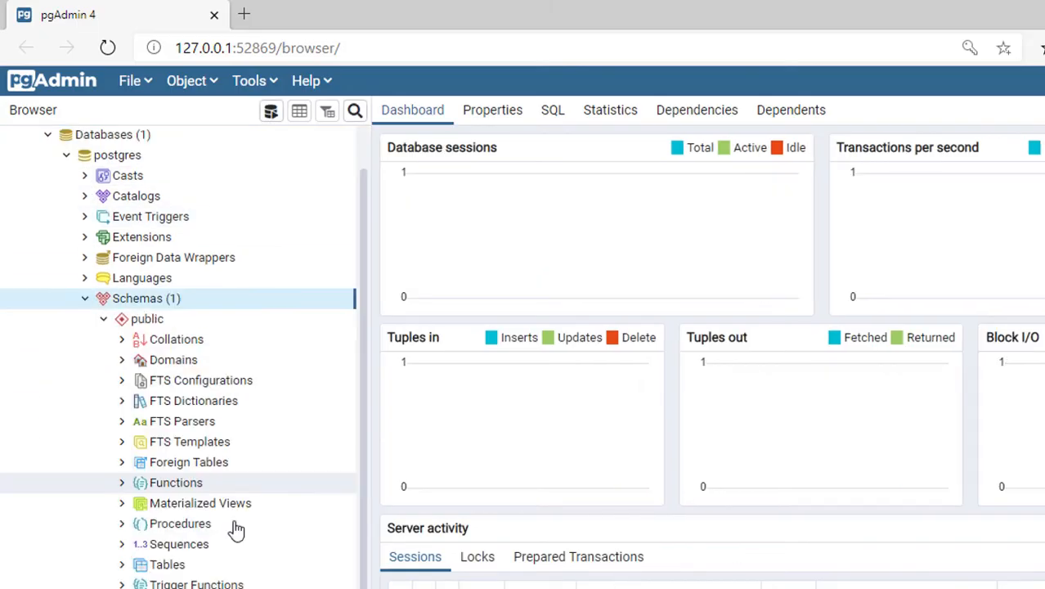
{"action": "left_click", "coordinate": [122, 565]}
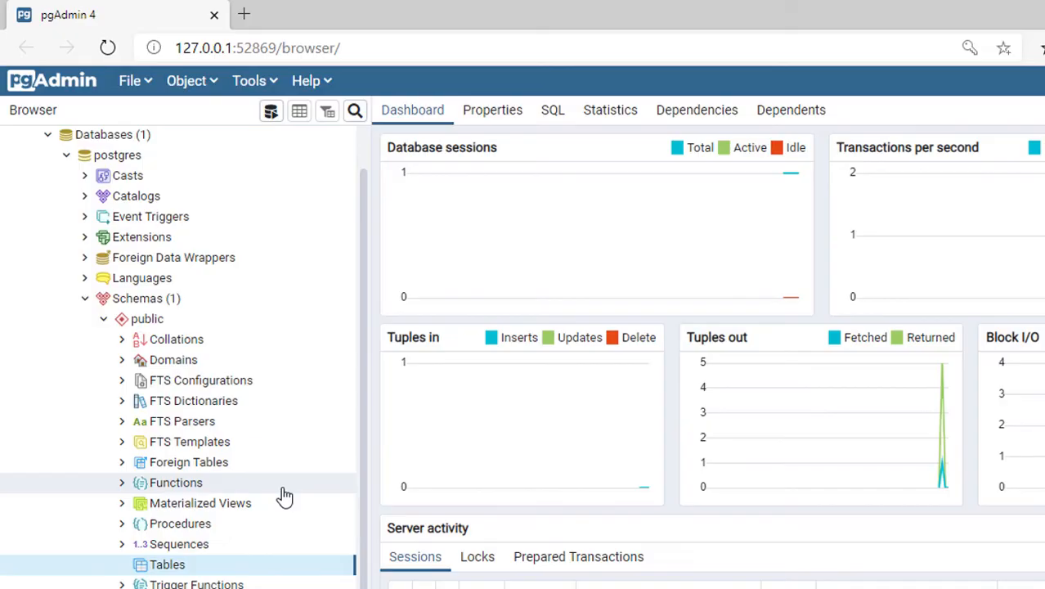
{"action": "left_click", "coordinate": [75, 162]}
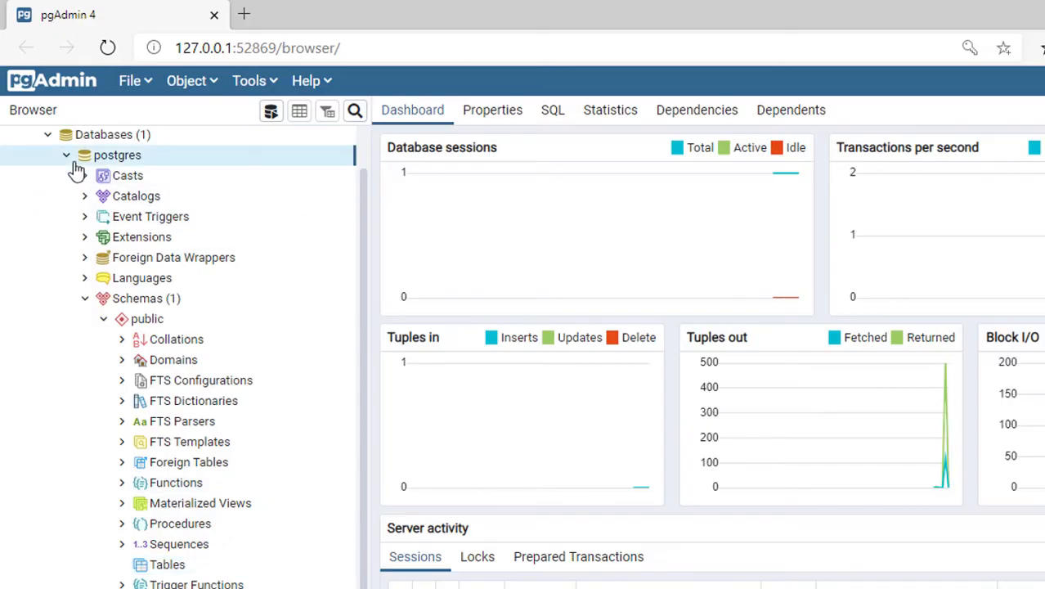
{"action": "left_click", "coordinate": [66, 156]}
Step: Create a new database named demo
{"action": "right_click", "coordinate": [120, 178]}
{"action": "mouse_move", "coordinate": [203, 200]}
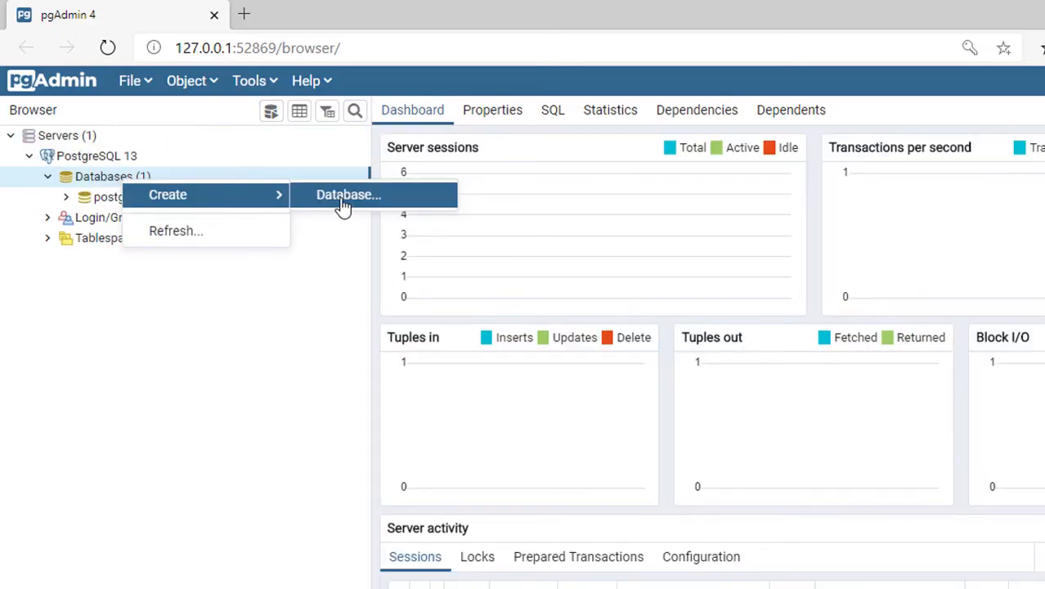
{"action": "left_click", "coordinate": [343, 207]}
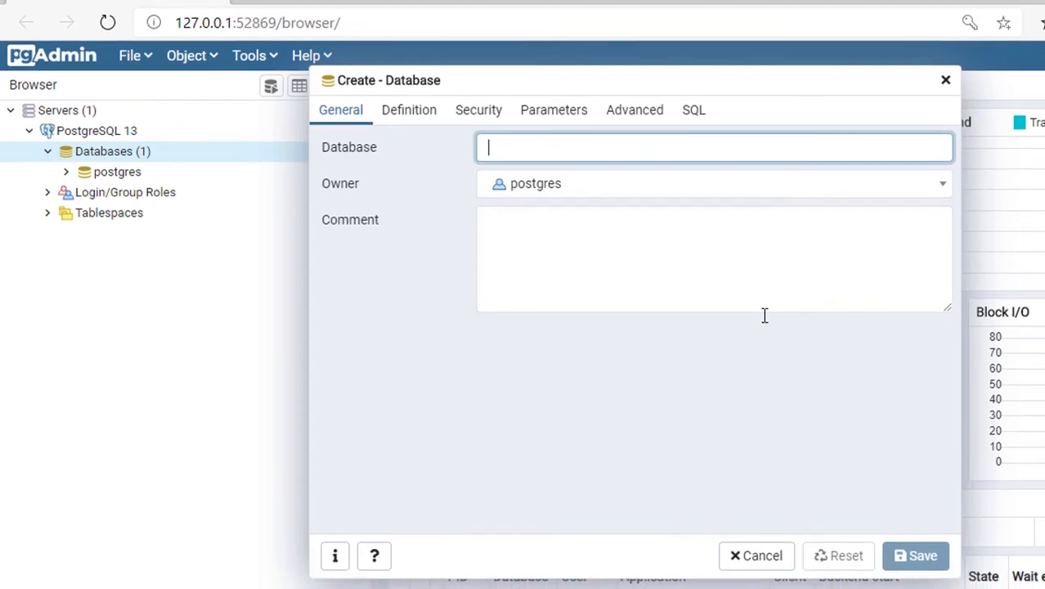
{"action": "type", "text": "demo"}
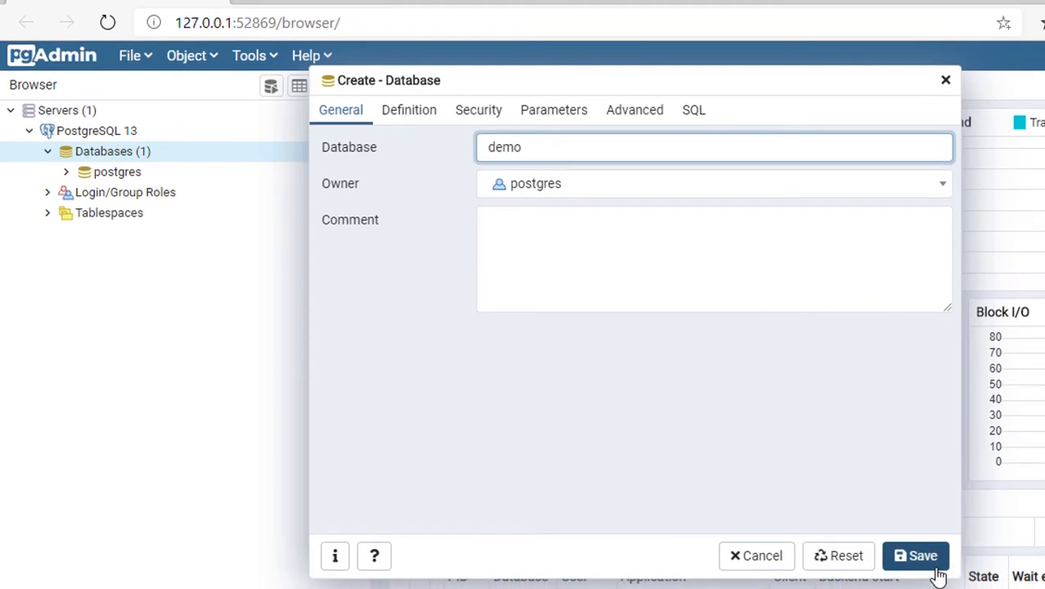
{"action": "left_click", "coordinate": [937, 564]}
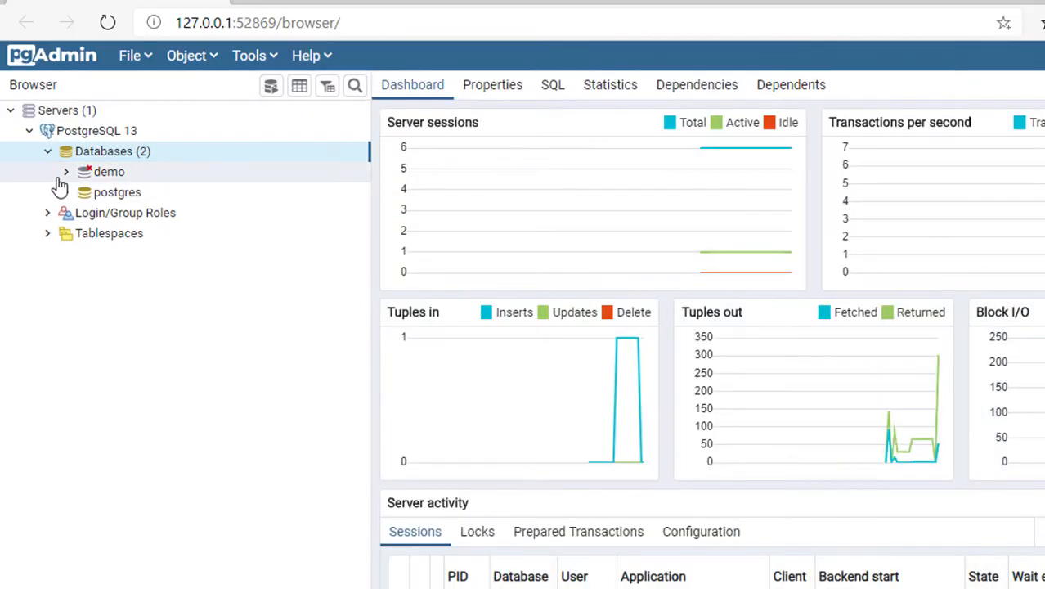
Step: Expand the demo database down to its public schema's Tables and open the Query Tool there
{"action": "left_click", "coordinate": [73, 173]}
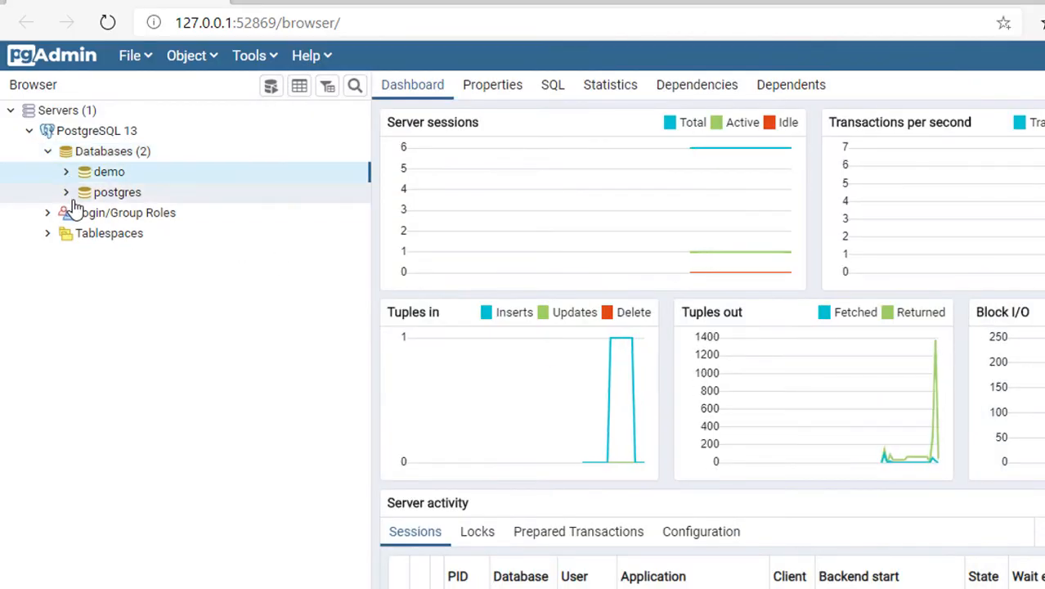
{"action": "left_click", "coordinate": [85, 316]}
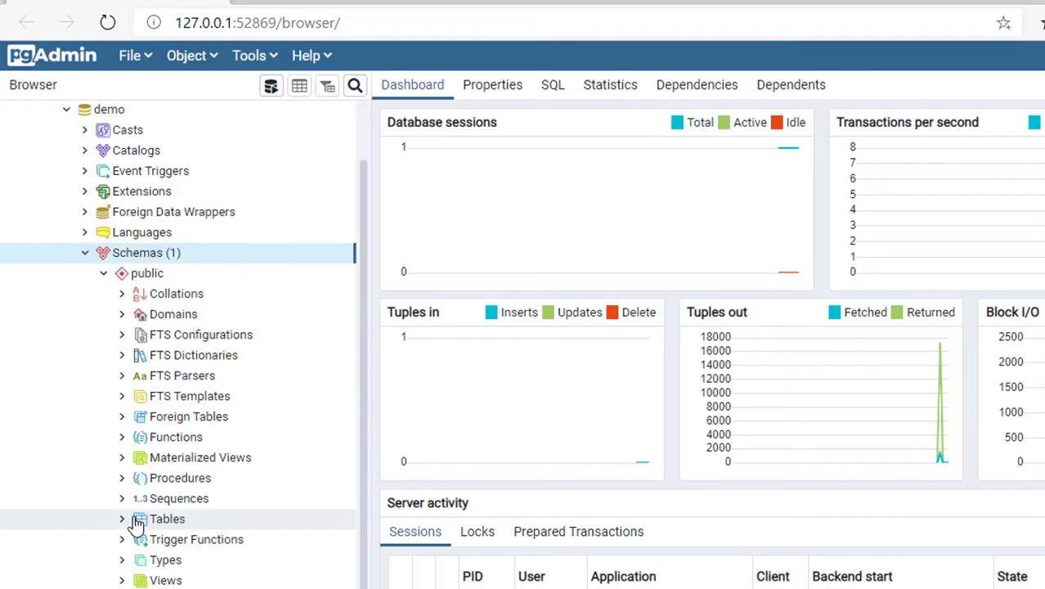
{"action": "left_click", "coordinate": [147, 522]}
{"action": "right_click", "coordinate": [144, 527]}
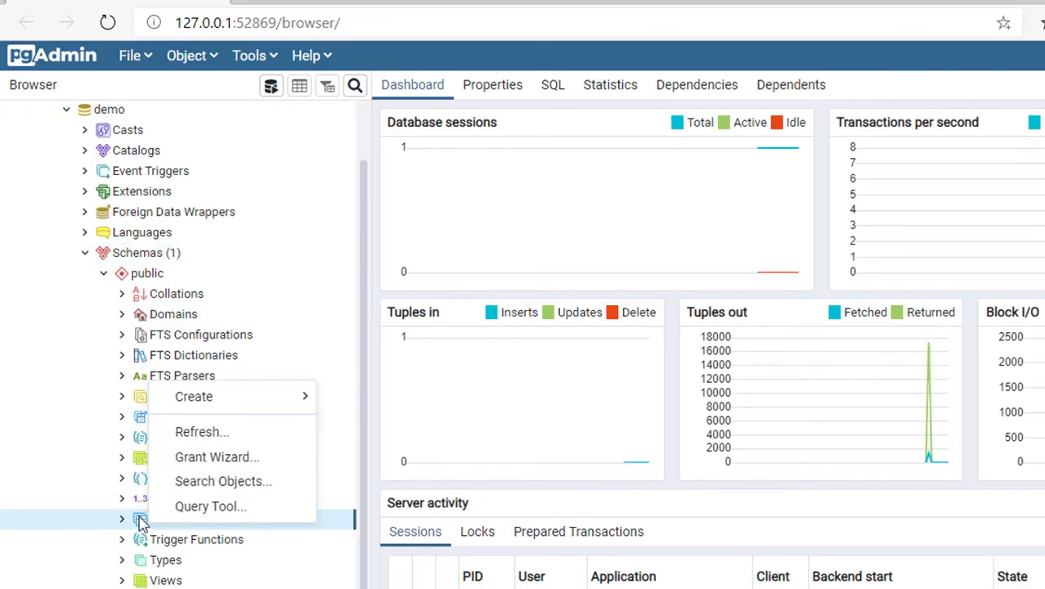
{"action": "left_click", "coordinate": [242, 508]}
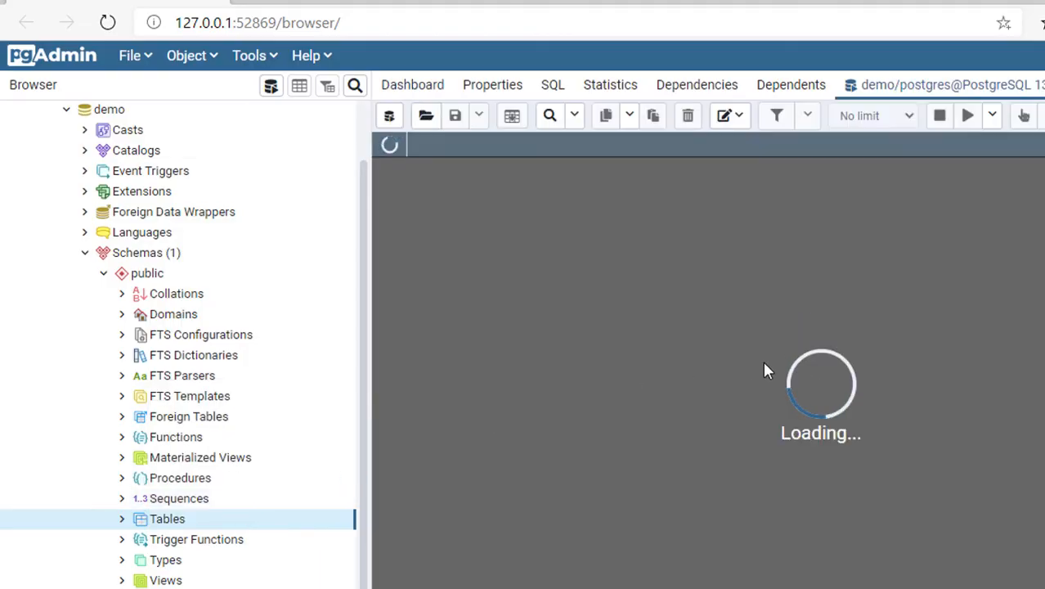
Step: Write and run a create table statement for demo_table with id serial primary key, name varchar, and address text columns
{"action": "type", "text": "c"}
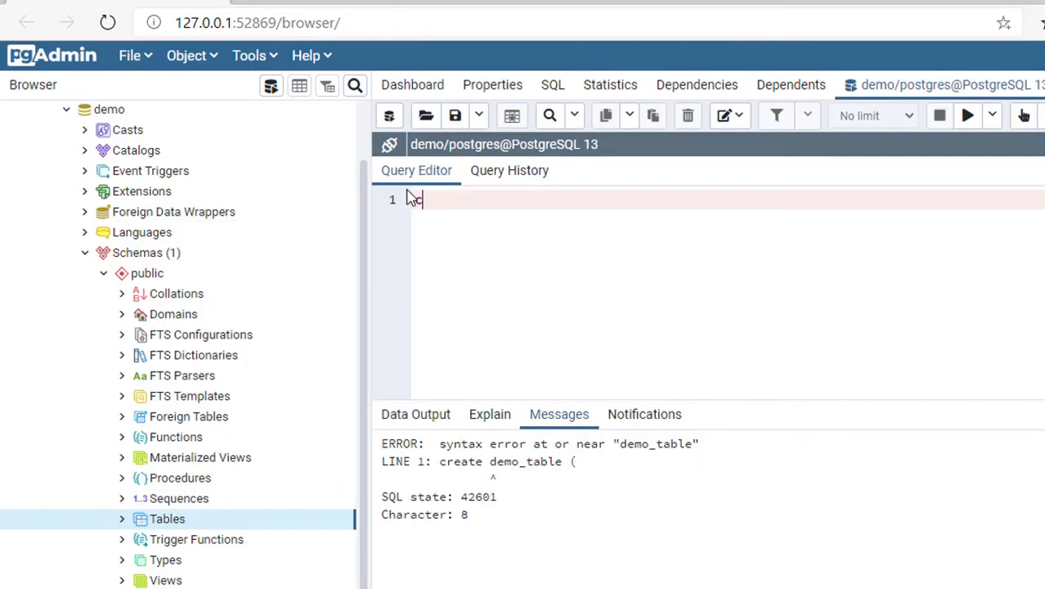
{"action": "type", "text": "reate table demo_tab"}
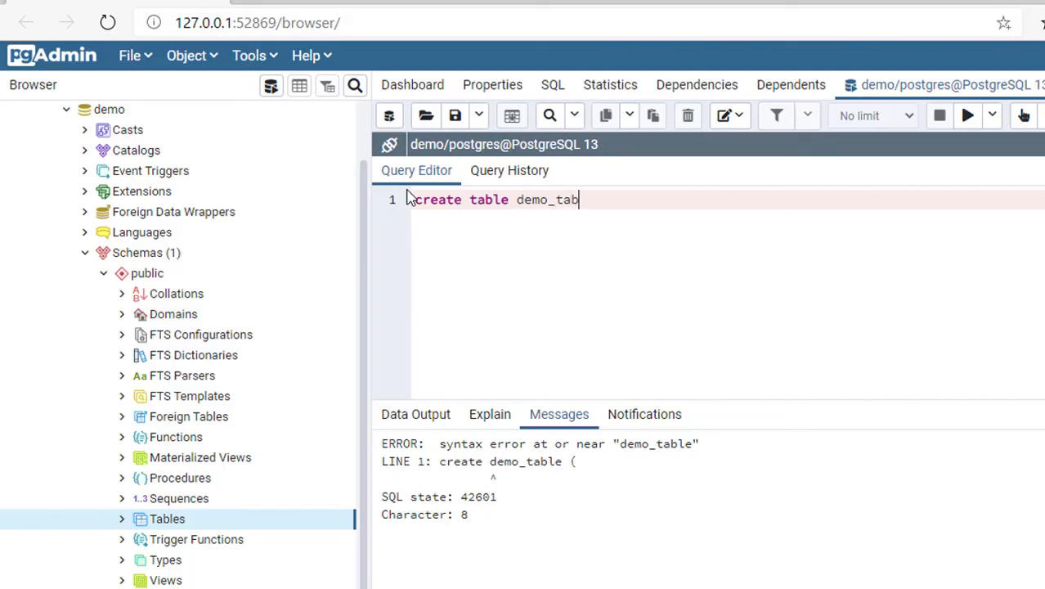
{"action": "type", "text": "le ("}
{"action": "key", "text": "Return"}
{"action": "key", "text": "Return"}
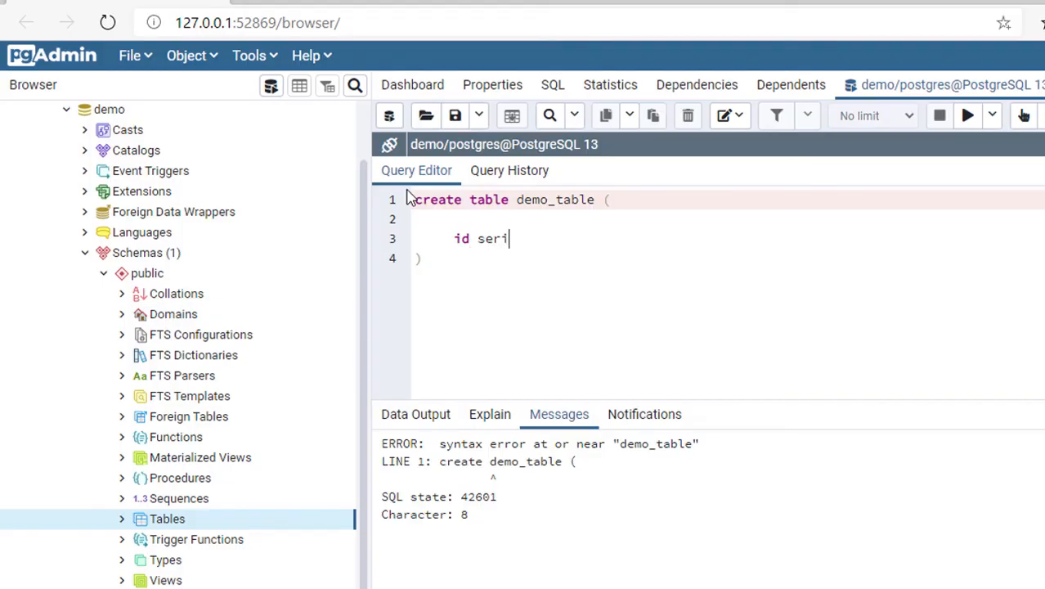
{"action": "type", "text": "id serial primary key"}
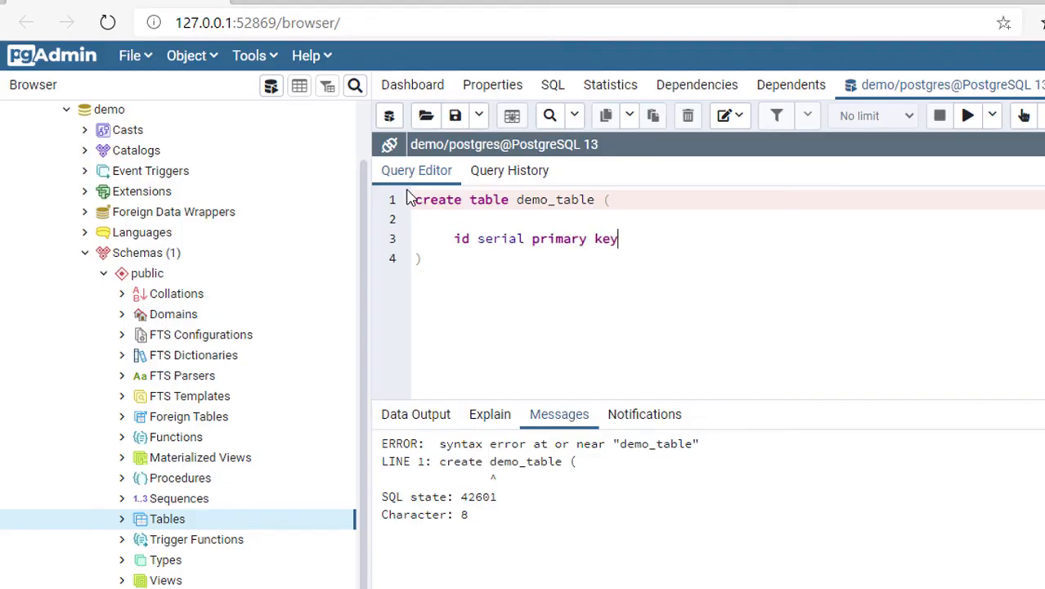
{"action": "type", "text": ",     name varchar"}
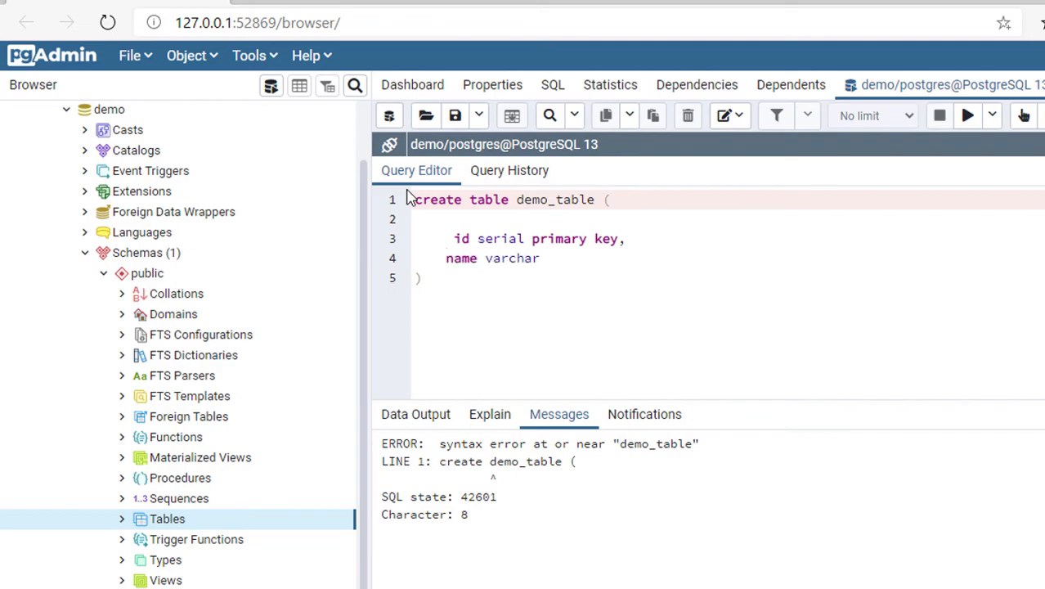
{"action": "type", "text": ","}
{"action": "key", "text": "Return"}
{"action": "type", "text": "address tes"}
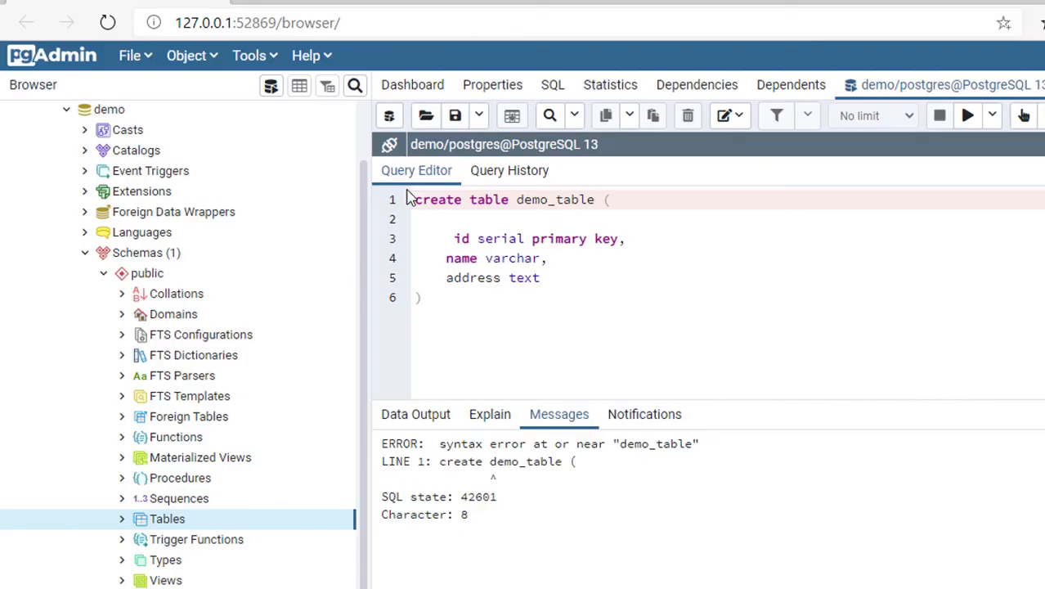
{"action": "left_click", "coordinate": [969, 123]}
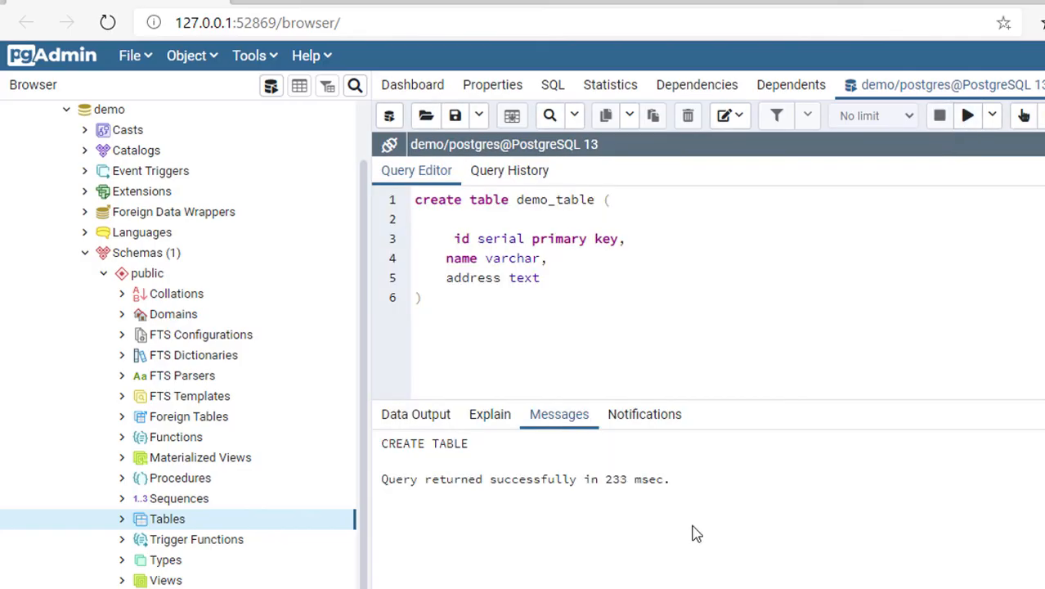
Step: Expand Tables in the object tree to inspect the new demo_table and its columns
{"action": "left_click_drag", "start_coordinate": [494, 479], "coordinate": [721, 507]}
{"action": "left_click", "coordinate": [122, 520]}
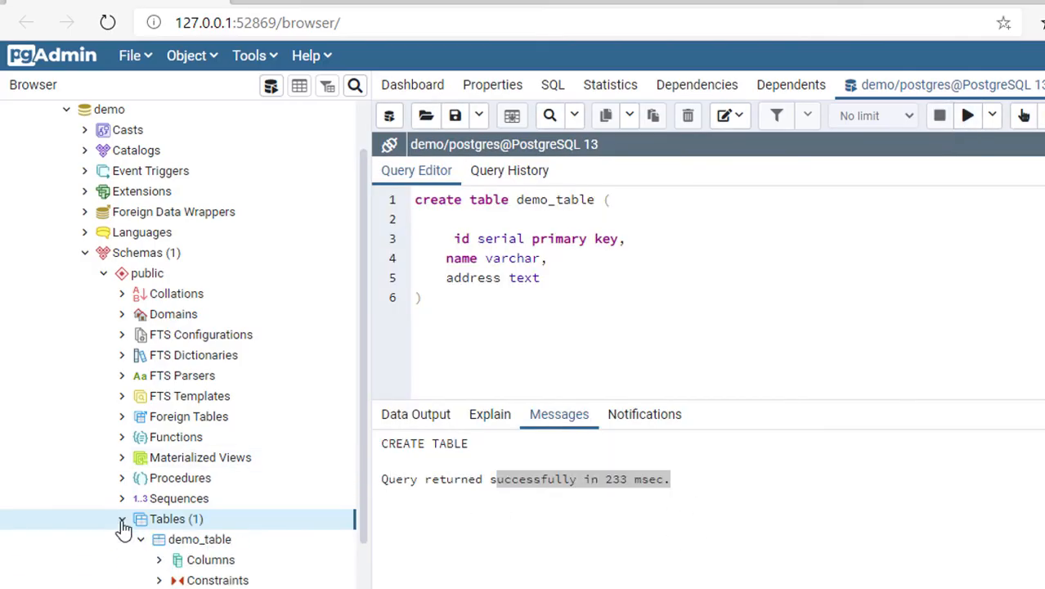
{"action": "scroll", "coordinate": [219, 536], "scroll_direction": "down", "scroll_amount": 1}
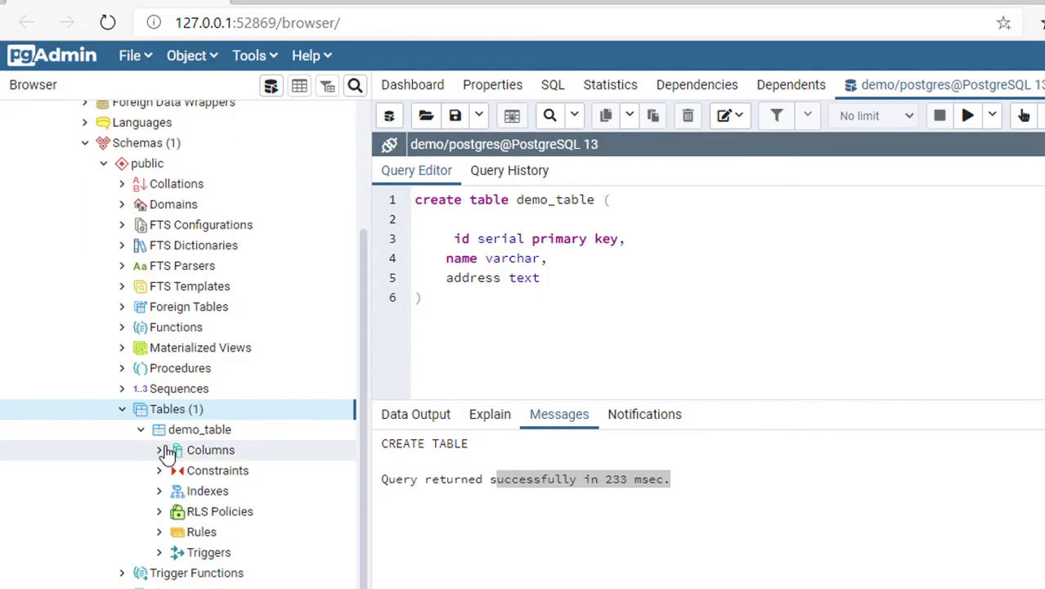
{"action": "left_click", "coordinate": [158, 450]}
{"action": "left_click", "coordinate": [159, 450]}
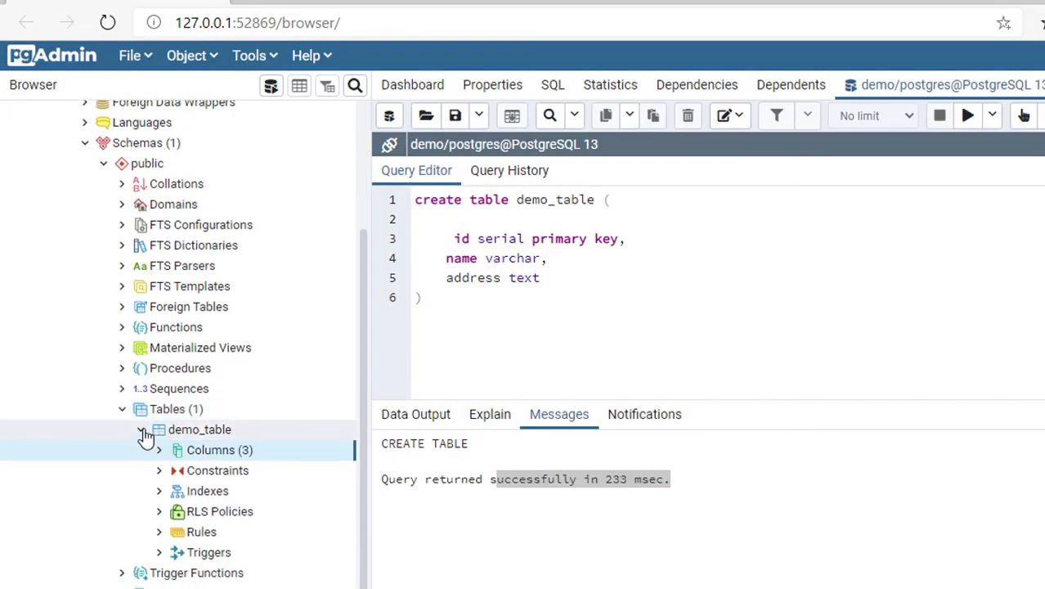
{"action": "left_click", "coordinate": [142, 430]}
Step: Open demo_table's data for viewing and editing, showing all rows
{"action": "left_click", "coordinate": [200, 520]}
{"action": "right_click", "coordinate": [202, 522]}
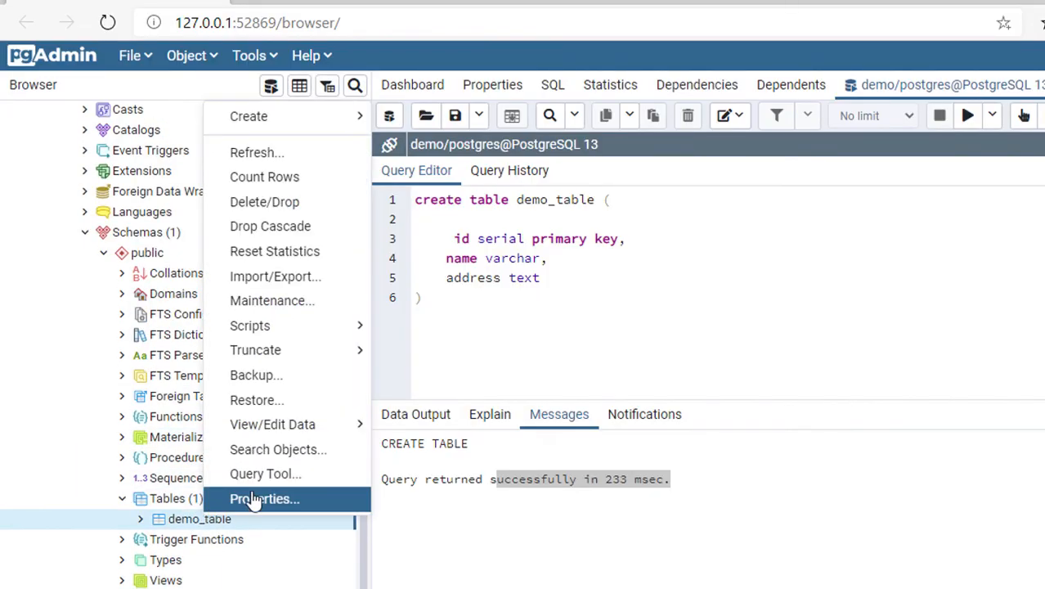
{"action": "mouse_move", "coordinate": [315, 437]}
{"action": "left_click", "coordinate": [407, 424]}
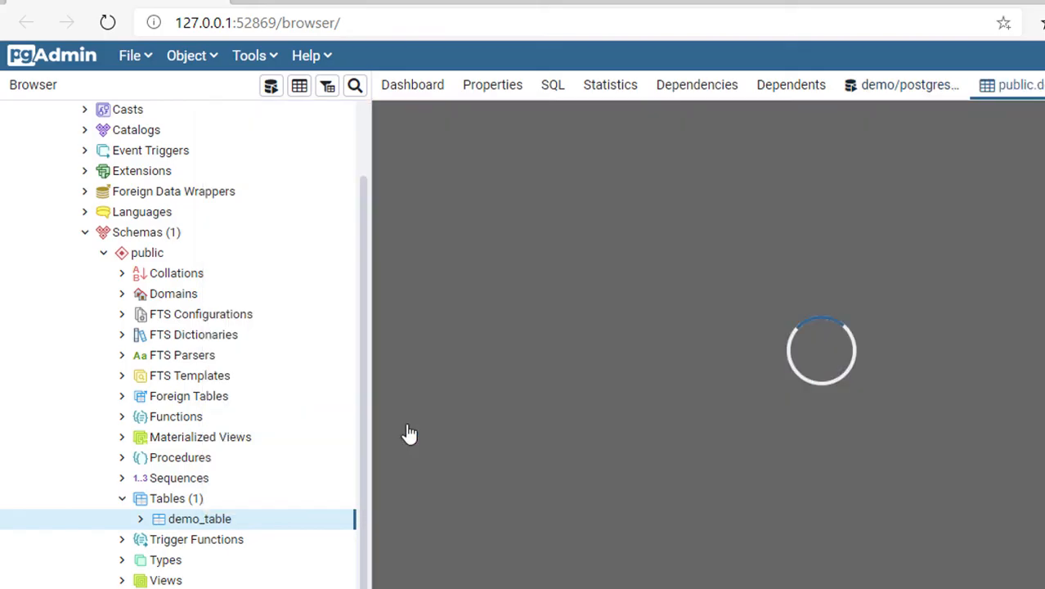